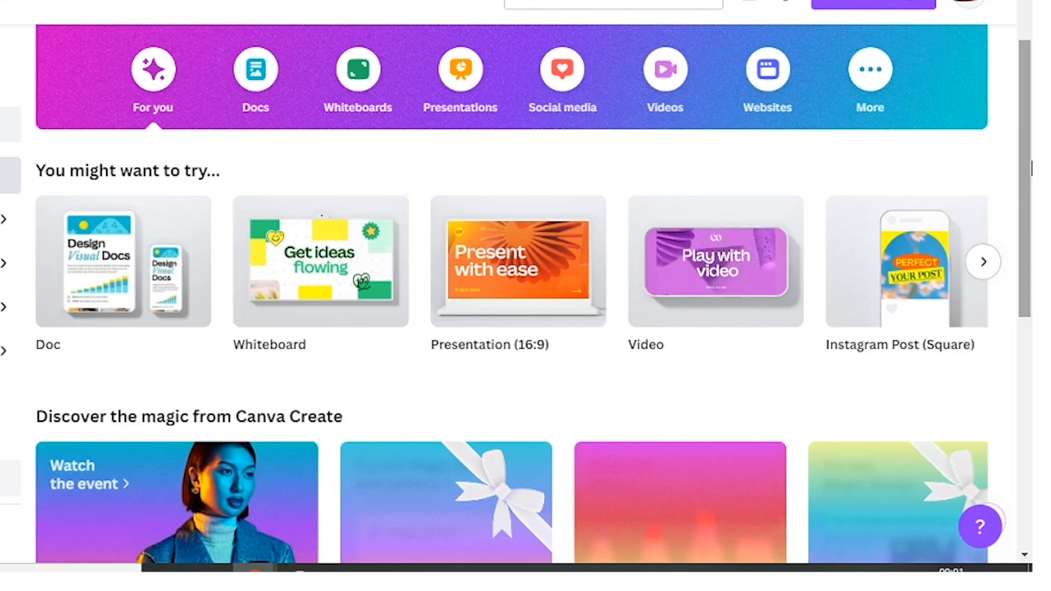
Step: Scroll through the home page to examine the suggested design types and recent designs
{"action": "scroll", "coordinate": [1031, 169], "scroll_direction": "down", "scroll_amount": 5}
{"action": "scroll", "coordinate": [1031, 168], "scroll_direction": "down", "scroll_amount": 1}
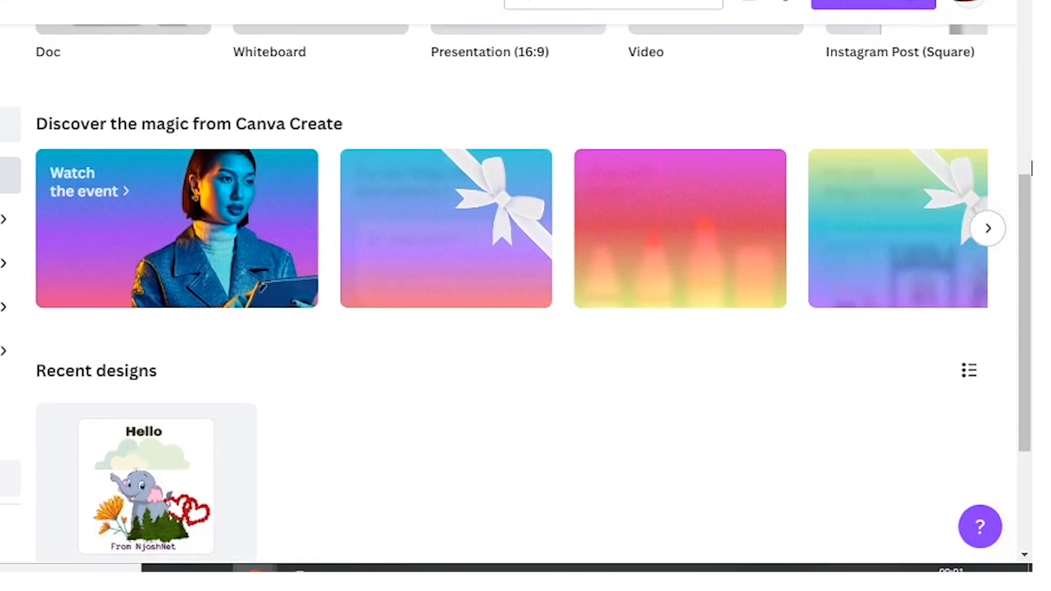
{"action": "scroll", "coordinate": [1031, 169], "scroll_direction": "down", "scroll_amount": 2}
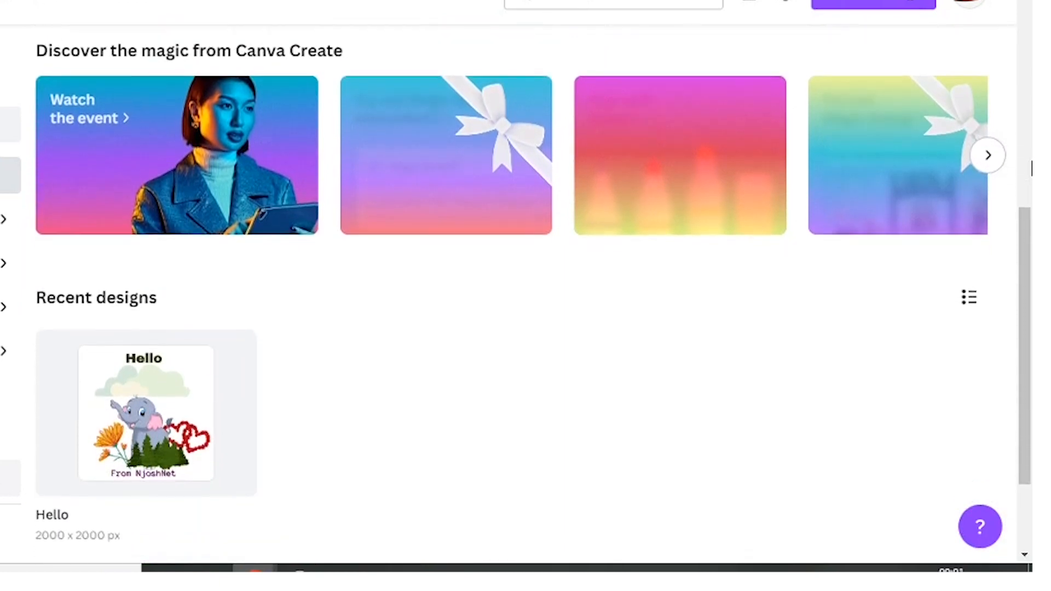
{"action": "scroll", "coordinate": [1031, 169], "scroll_direction": "down", "scroll_amount": 2}
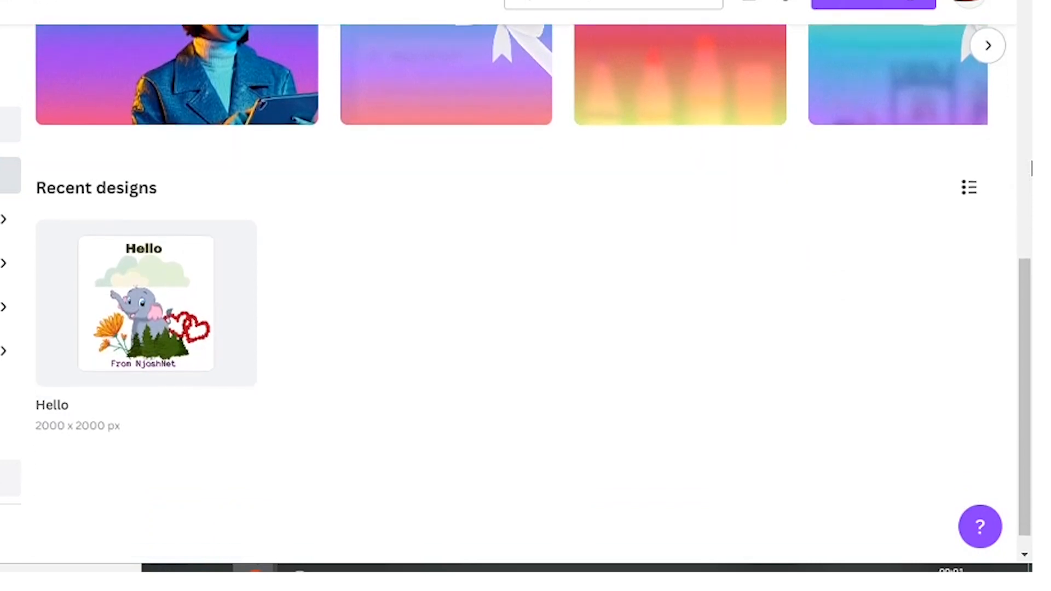
{"action": "scroll", "coordinate": [1031, 169], "scroll_direction": "up", "scroll_amount": 1}
{"action": "scroll", "coordinate": [1031, 169], "scroll_direction": "up", "scroll_amount": 6}
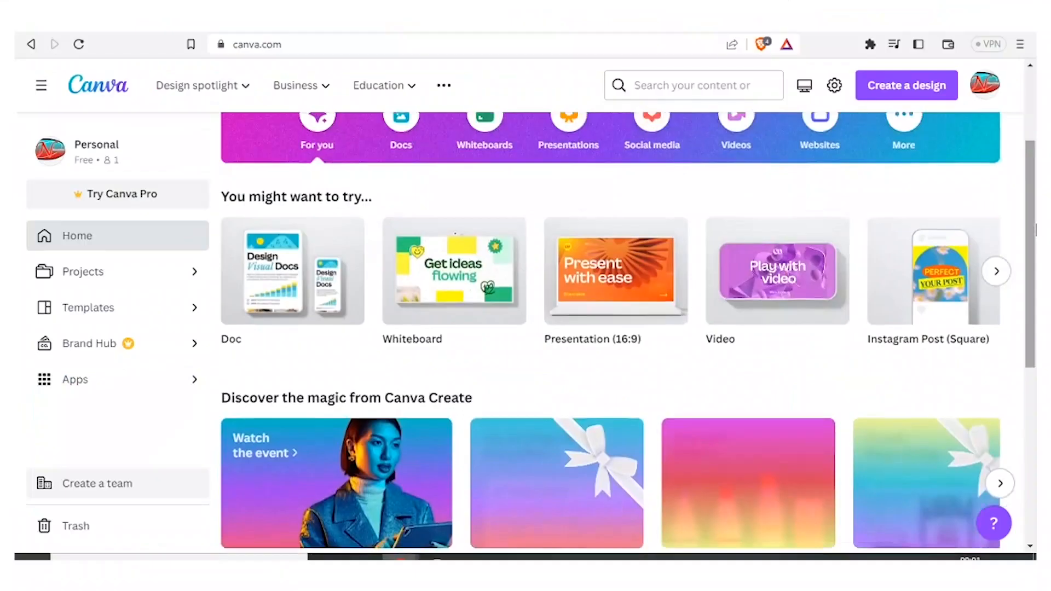
{"action": "scroll", "coordinate": [1035, 230], "scroll_direction": "up", "scroll_amount": 3}
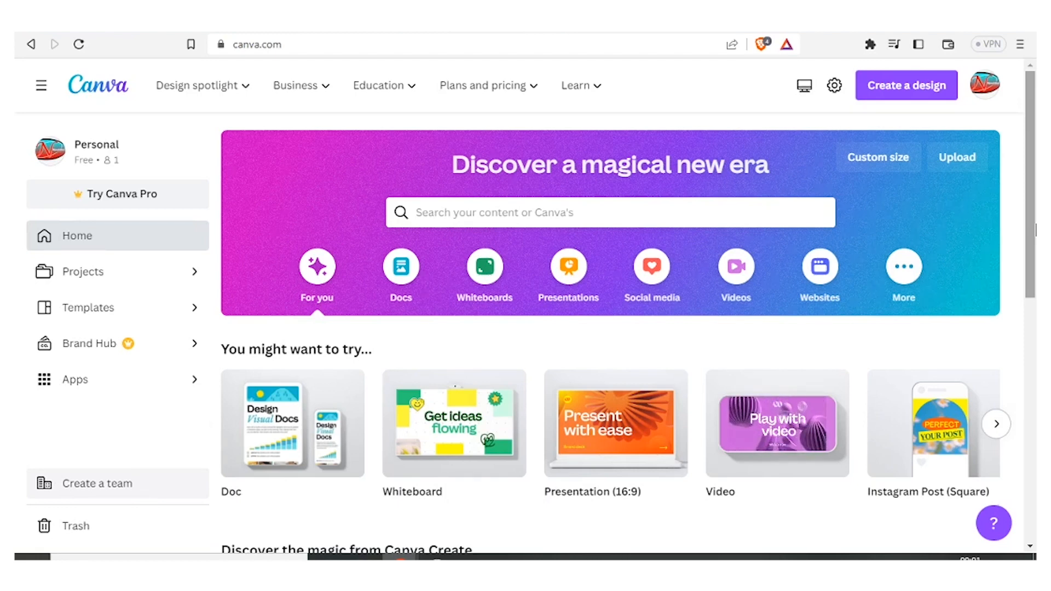
{"action": "scroll", "coordinate": [628, 313], "scroll_direction": "down", "scroll_amount": 2}
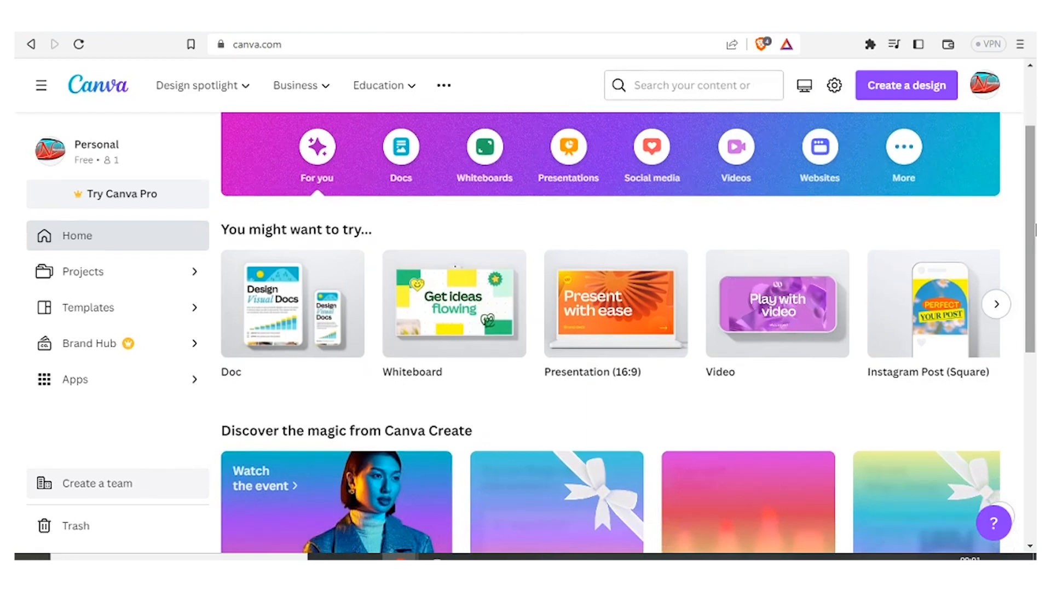
{"action": "left_click_drag", "start_coordinate": [1034, 224], "coordinate": [1028, 299]}
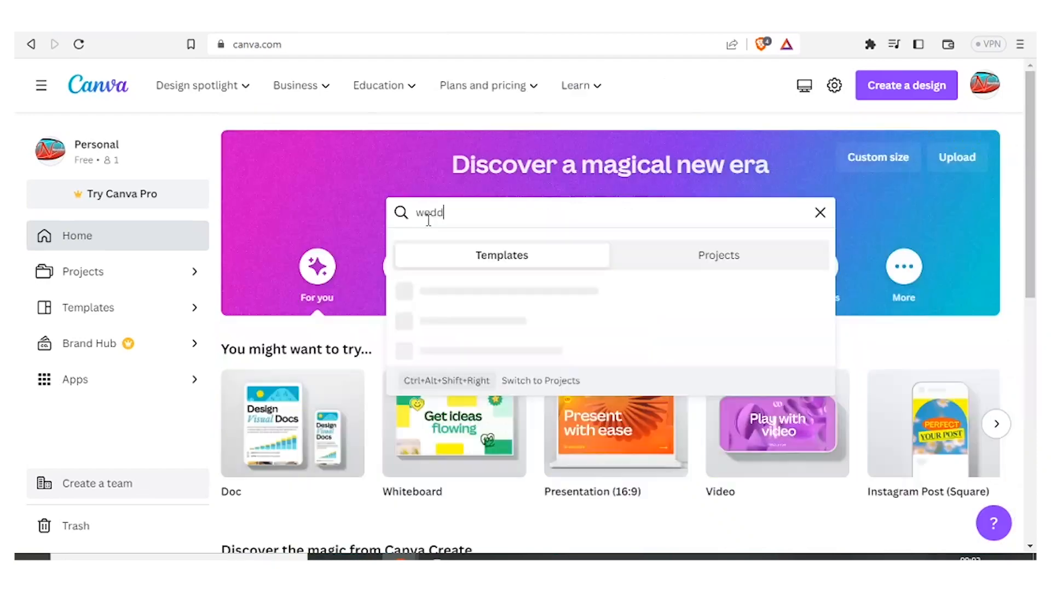
Step: Search the templates for wedding and scroll through the wedding template results
{"action": "type", "text": "ing"}
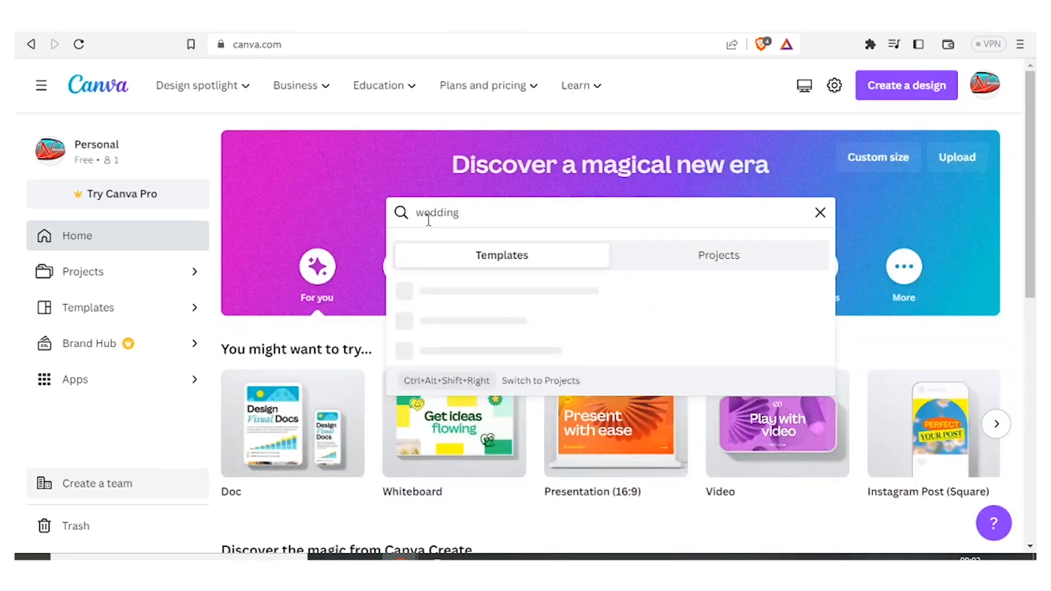
{"action": "key", "text": "Return"}
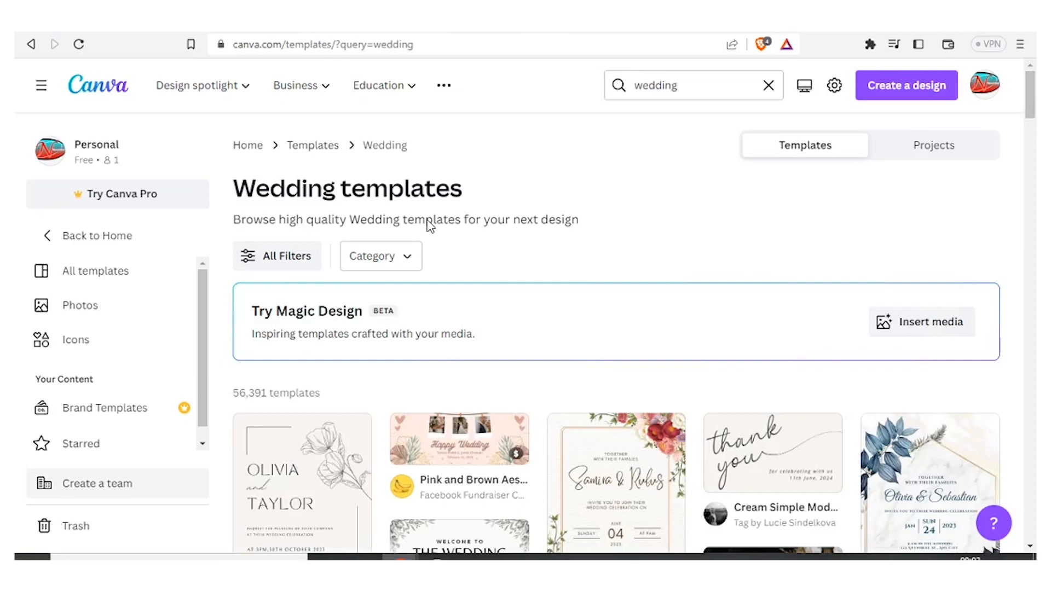
{"action": "left_click_drag", "start_coordinate": [1031, 113], "coordinate": [1031, 351]}
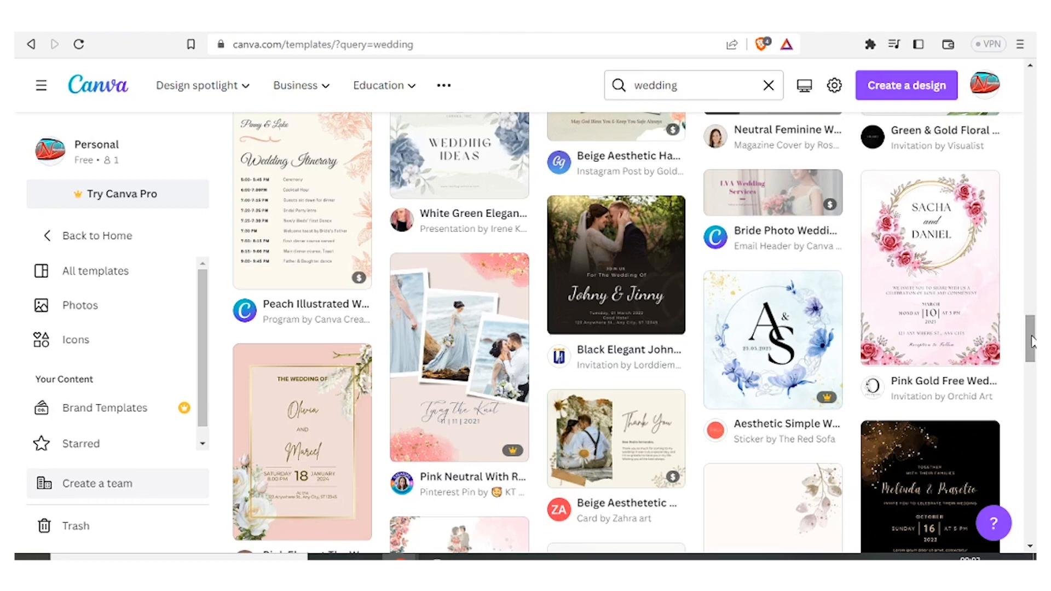
Step: Go back to the home page and open the custom size fields for a new design
{"action": "left_click", "coordinate": [104, 236]}
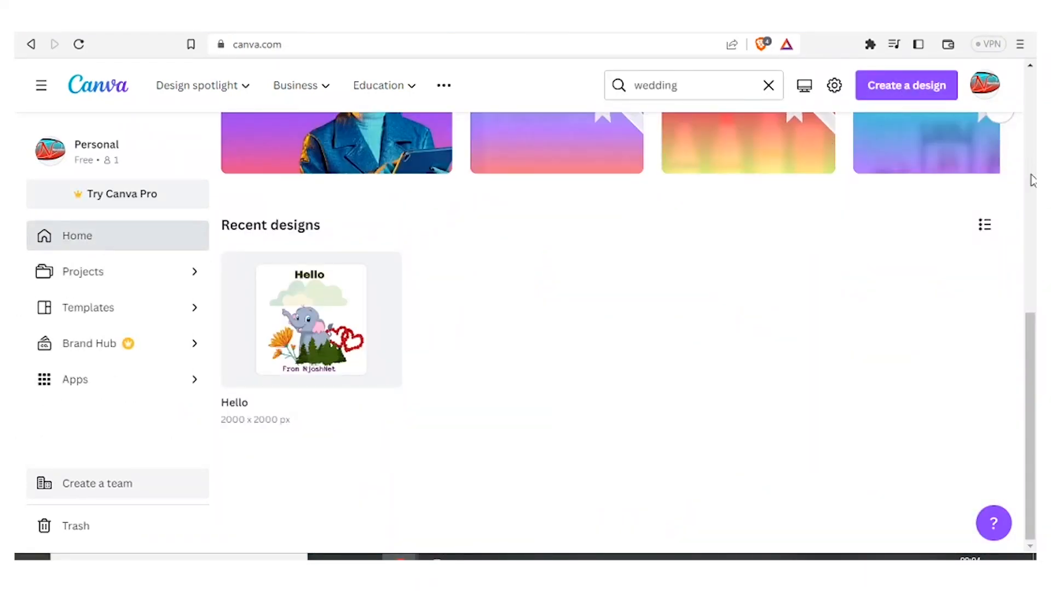
{"action": "left_click", "coordinate": [927, 97]}
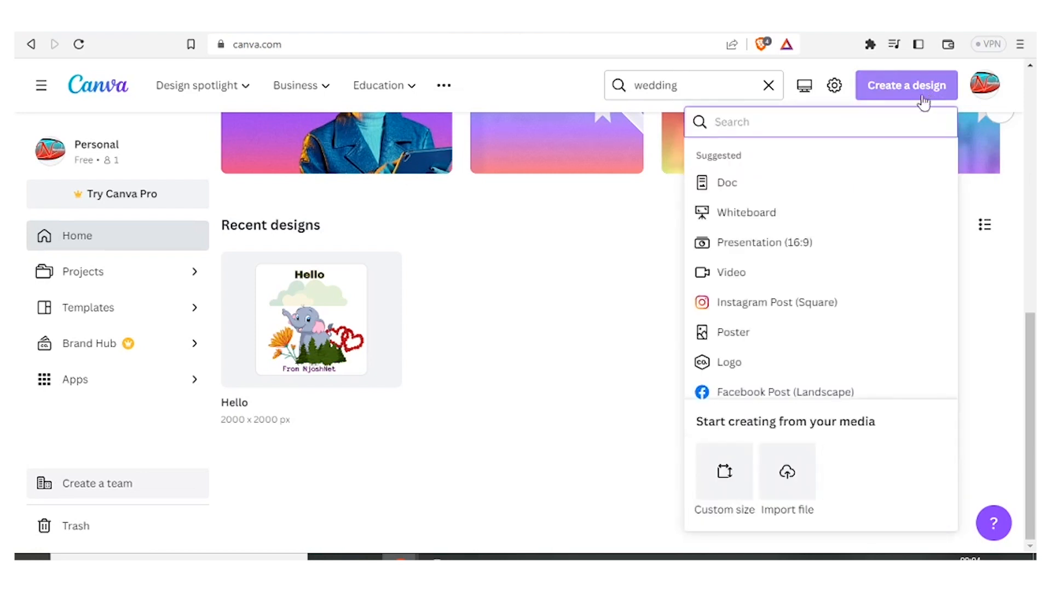
{"action": "left_click", "coordinate": [733, 474]}
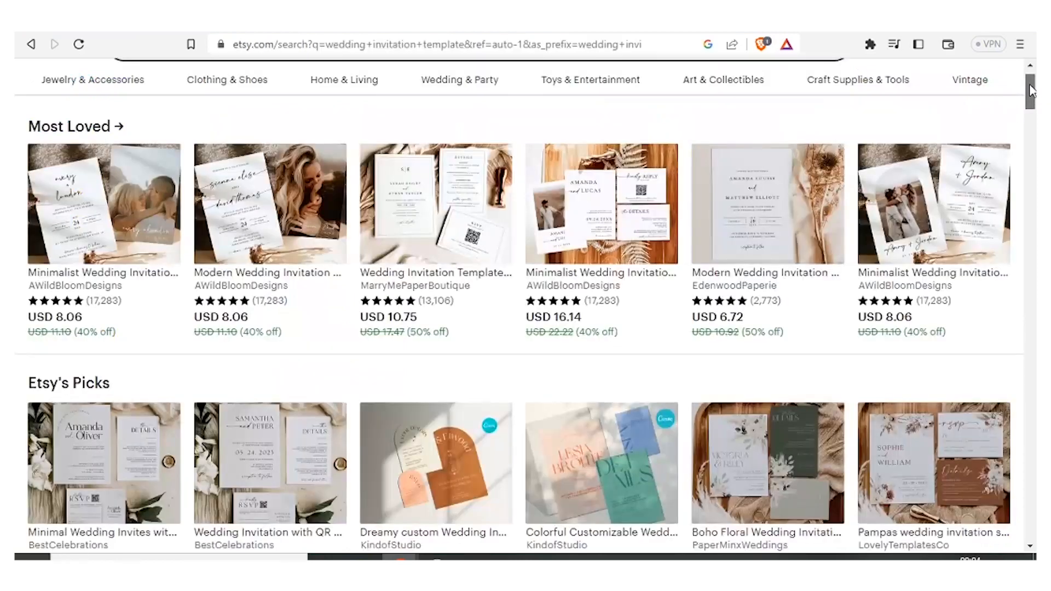
Step: Switch to the Etsy tab and search for wedding invitation template
{"action": "scroll", "coordinate": [724, 85], "scroll_direction": "up", "scroll_amount": 1}
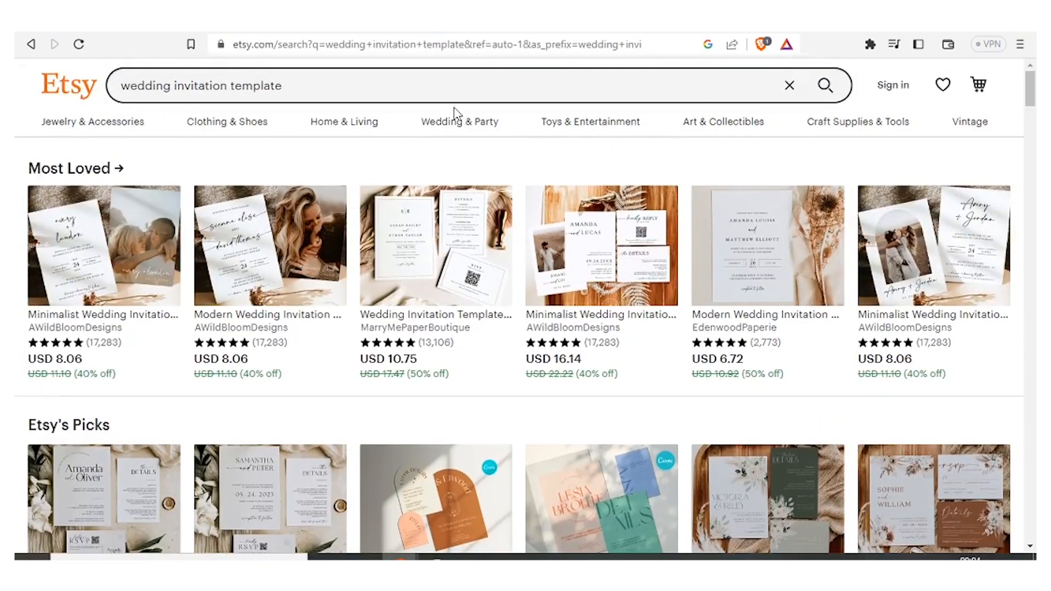
{"action": "left_click", "coordinate": [328, 81]}
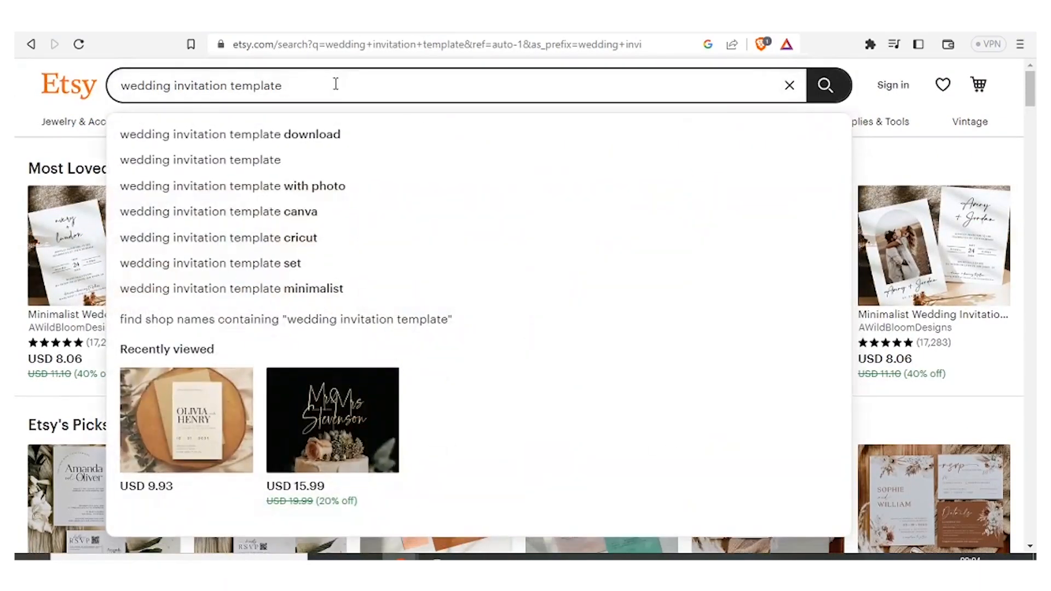
{"action": "key", "text": "Return"}
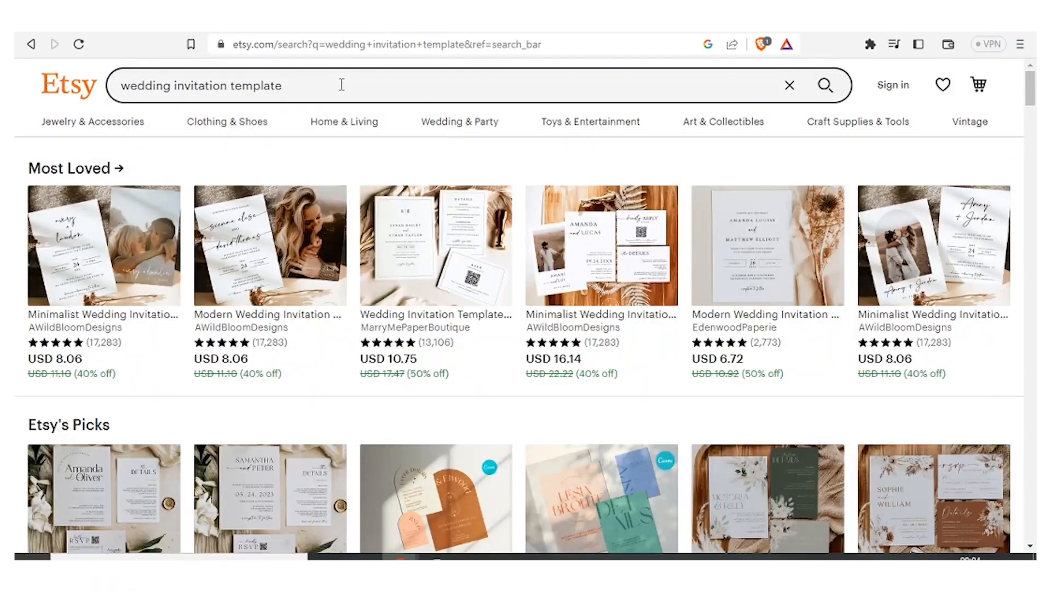
Step: Scroll through a wedding invitation listing's details and highlight its card size text
{"action": "mouse_move", "coordinate": [1031, 86]}
{"action": "left_mouse_down"}
{"action": "mouse_move", "coordinate": [1035, 161]}
{"action": "mouse_move", "coordinate": [1031, 87]}
{"action": "left_mouse_up"}
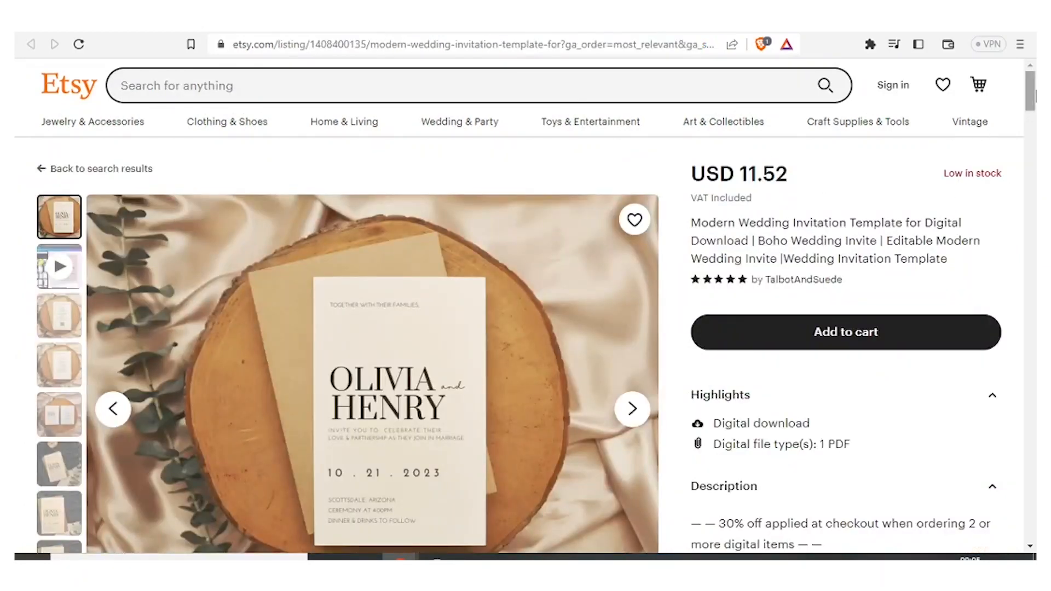
{"action": "left_click_drag", "start_coordinate": [1033, 96], "coordinate": [1031, 103]}
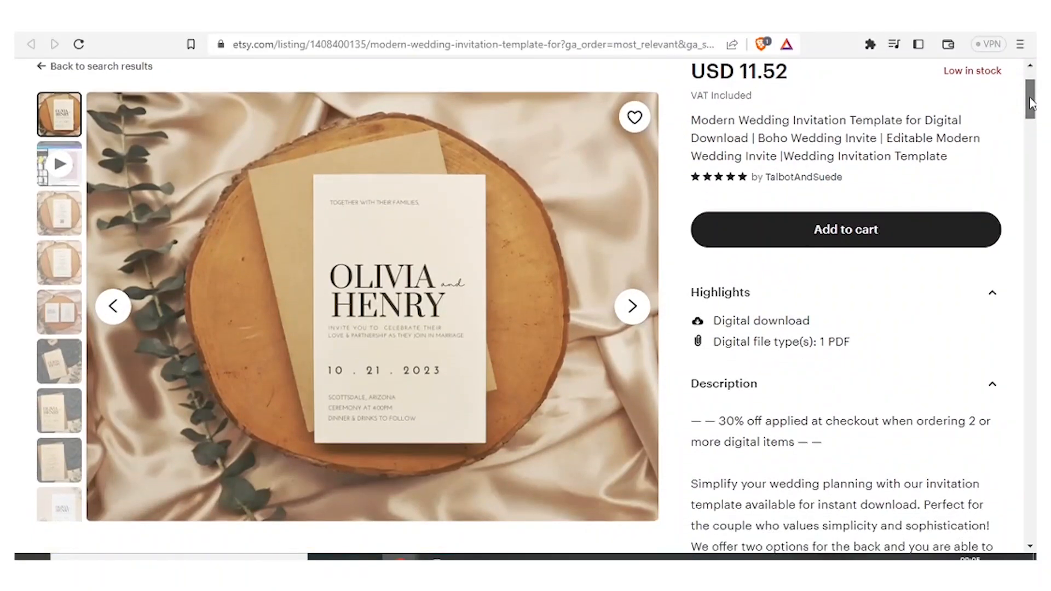
{"action": "left_click_drag", "start_coordinate": [1032, 103], "coordinate": [1031, 181]}
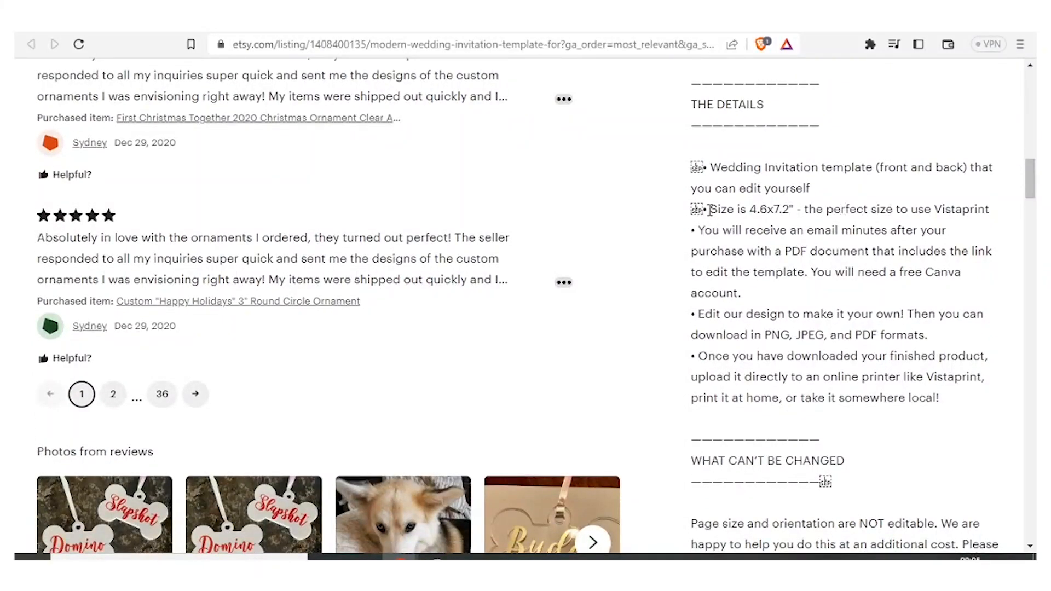
{"action": "left_click_drag", "start_coordinate": [709, 208], "coordinate": [799, 209]}
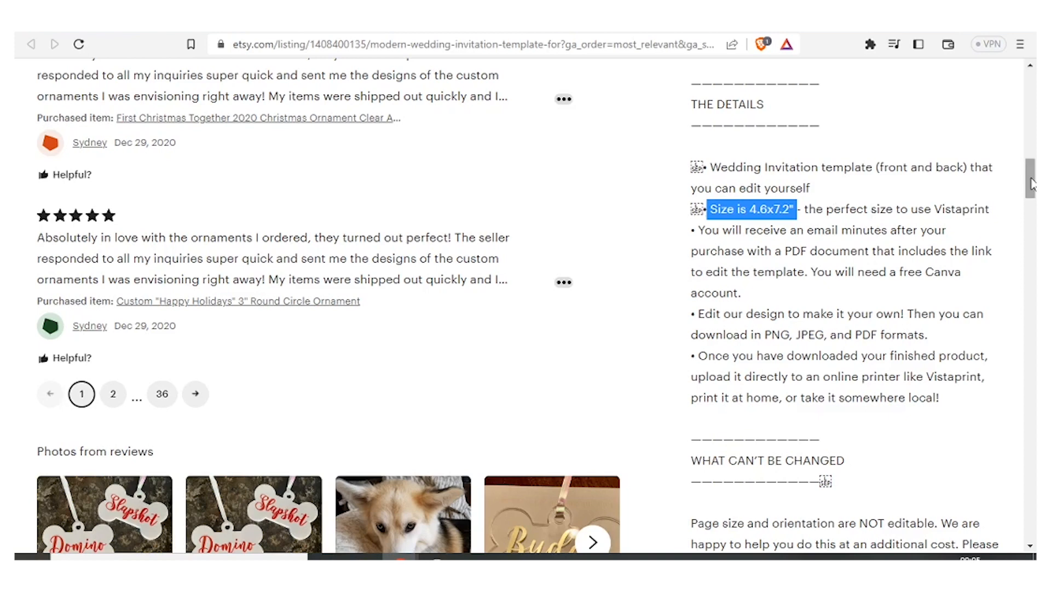
{"action": "mouse_move", "coordinate": [1030, 184]}
{"action": "left_mouse_down"}
{"action": "mouse_move", "coordinate": [1031, 198]}
{"action": "mouse_move", "coordinate": [1031, 169]}
{"action": "left_mouse_up"}
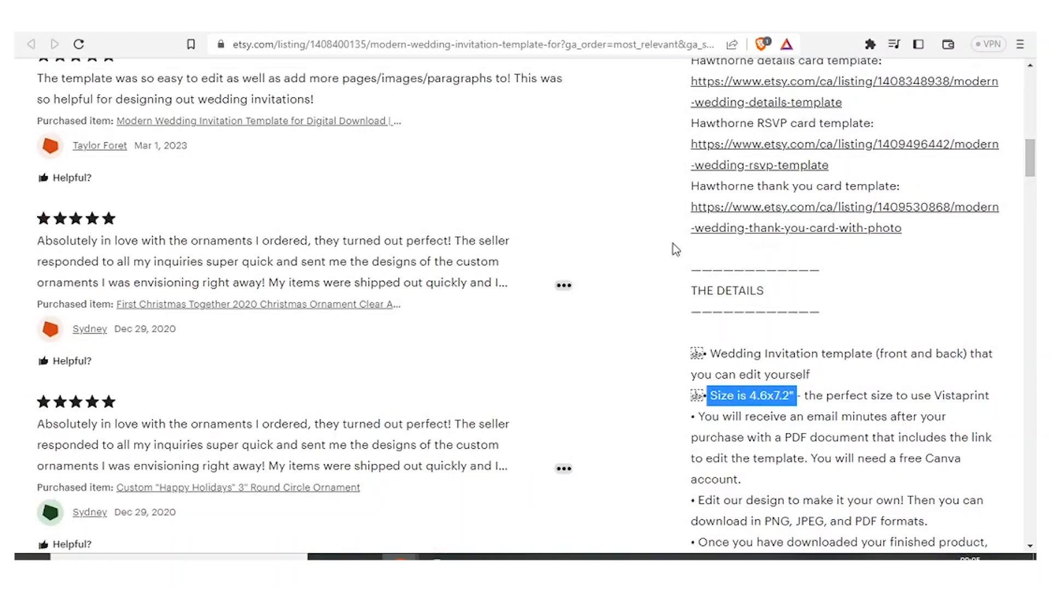
Step: Return to Canva and create a new custom design of 300 × 300 px
{"action": "left_click", "coordinate": [632, 32]}
{"action": "left_click", "coordinate": [727, 181]}
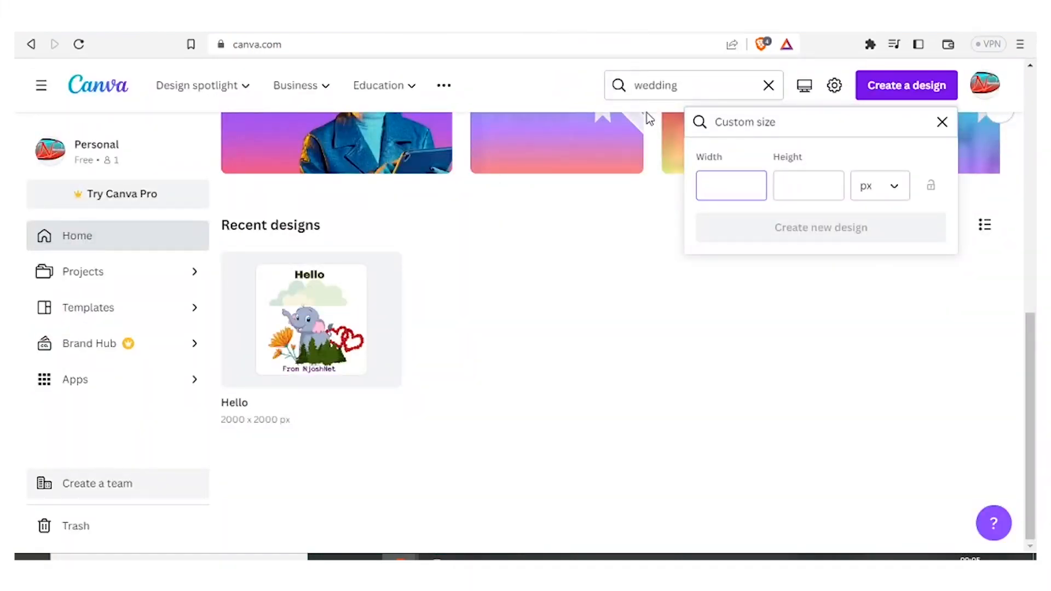
{"action": "key", "text": "ctrl+shift+Tab"}
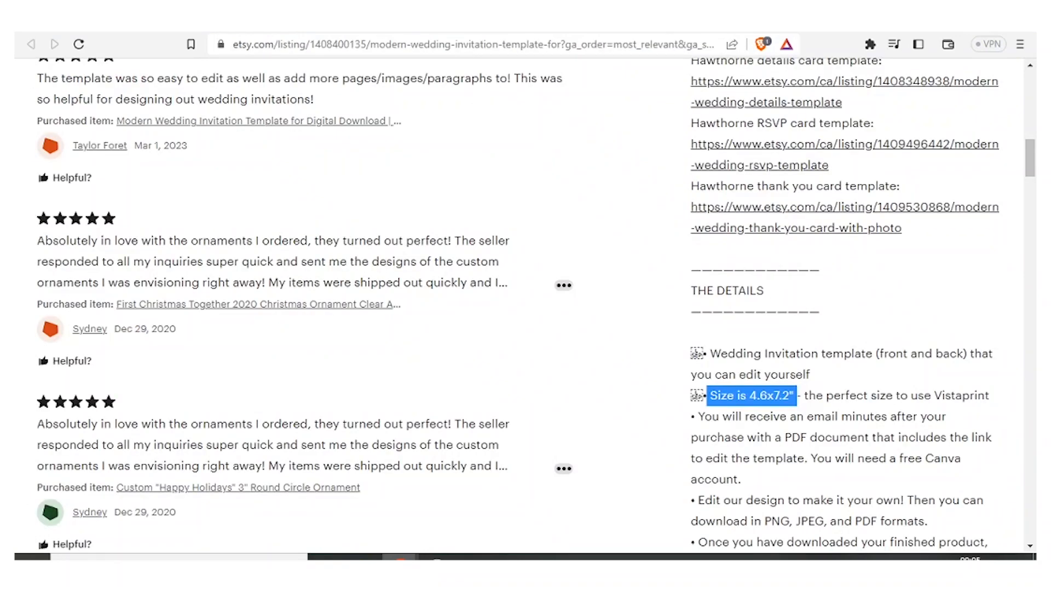
{"action": "key", "text": "ctrl+Tab"}
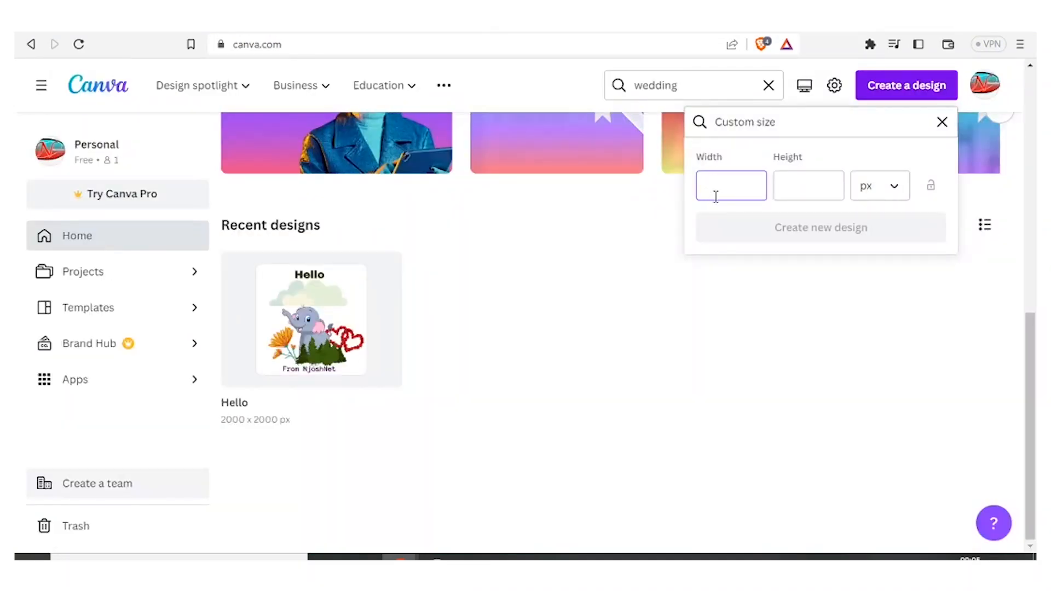
{"action": "type", "text": "300"}
{"action": "key", "text": "Tab"}
{"action": "type", "text": "300"}
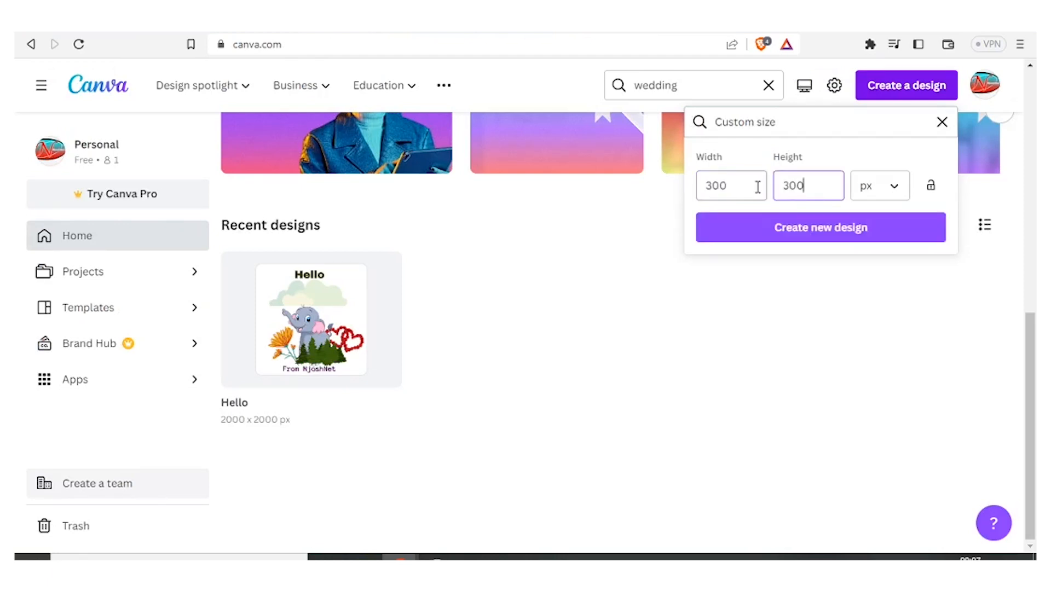
{"action": "left_click", "coordinate": [794, 234]}
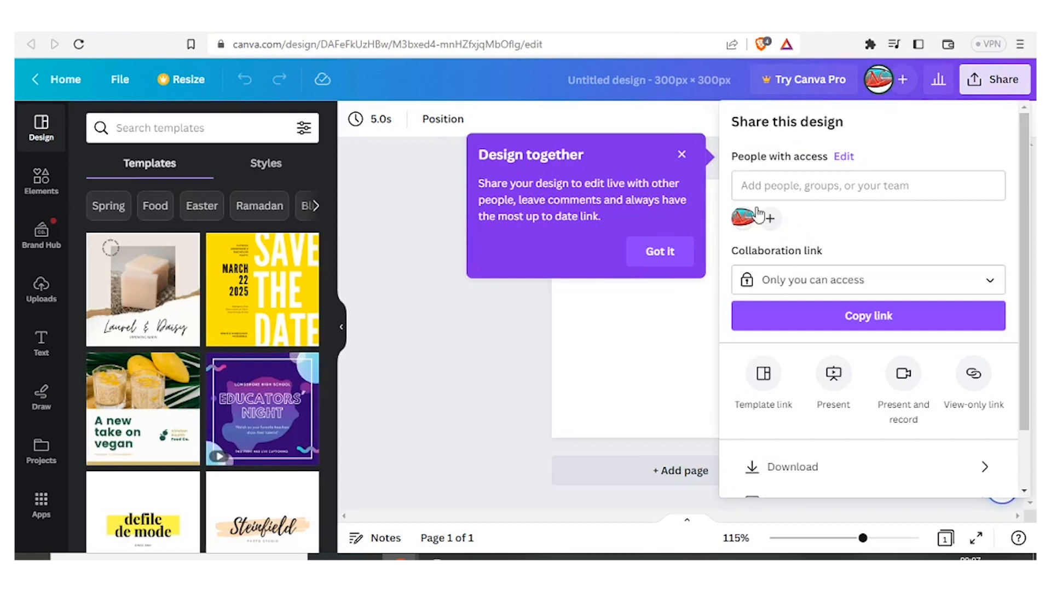
Step: Dismiss the collaboration tip and close the share panel over the canvas
{"action": "left_click", "coordinate": [682, 154]}
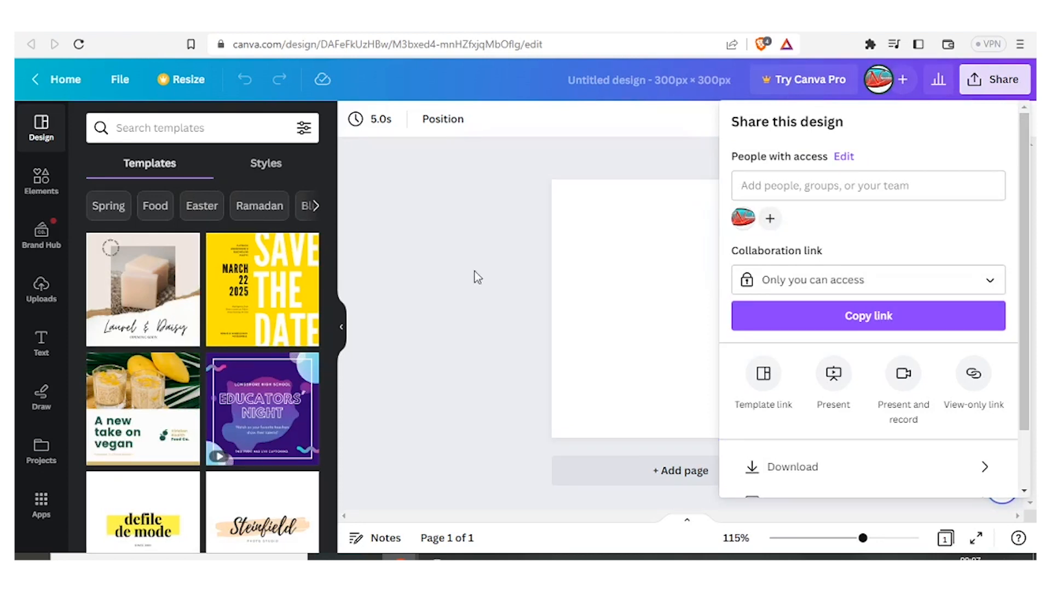
{"action": "left_click", "coordinate": [461, 270]}
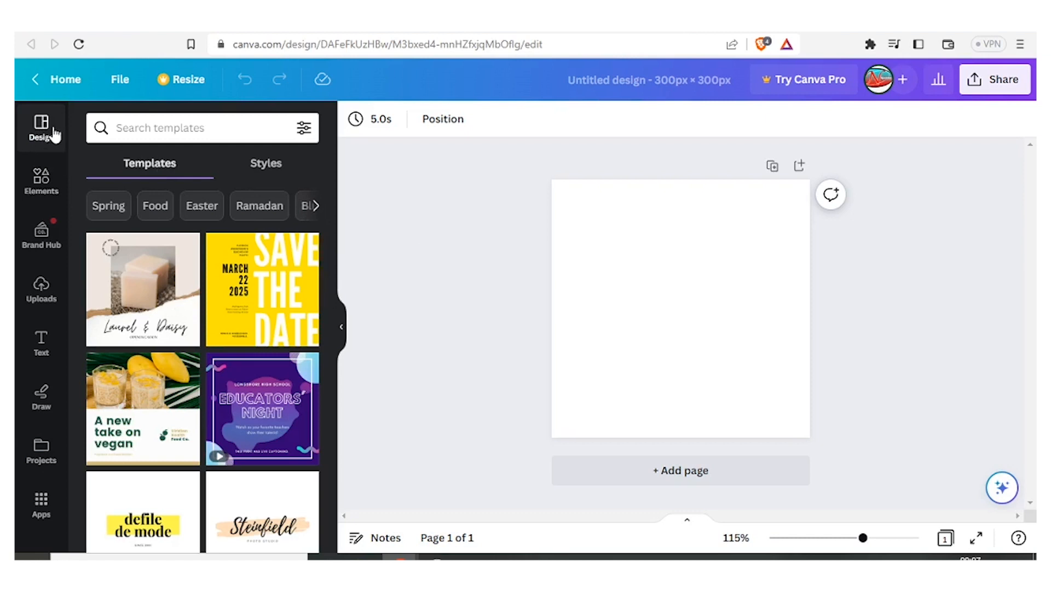
{"action": "scroll", "coordinate": [263, 328], "scroll_direction": "down", "scroll_amount": 4}
{"action": "left_click_drag", "start_coordinate": [335, 325], "coordinate": [346, 193]}
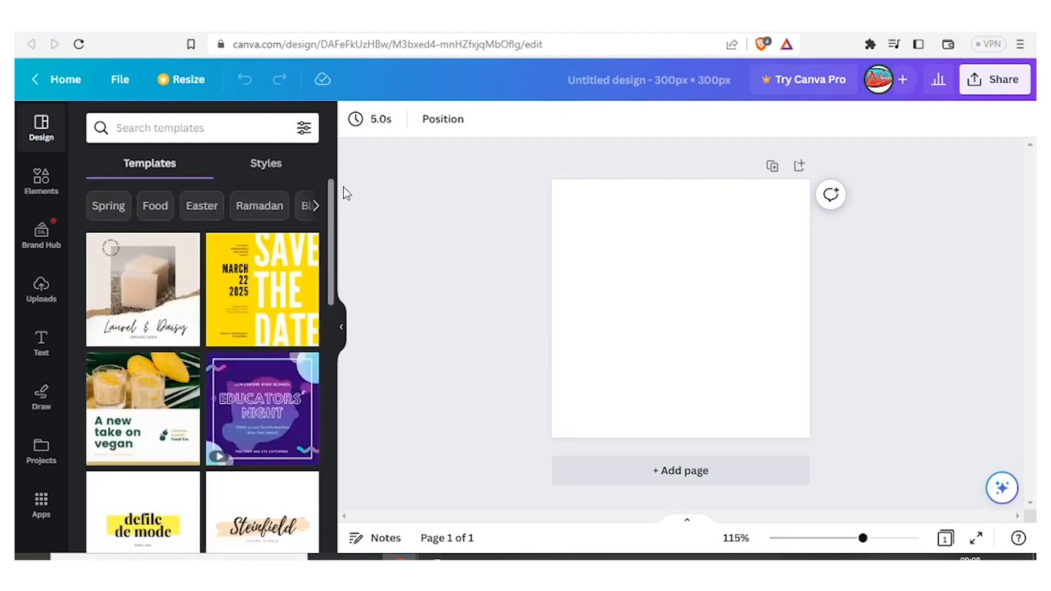
Step: Browse the Elements panel categories, then open the Brand Hub panel
{"action": "left_click", "coordinate": [48, 187]}
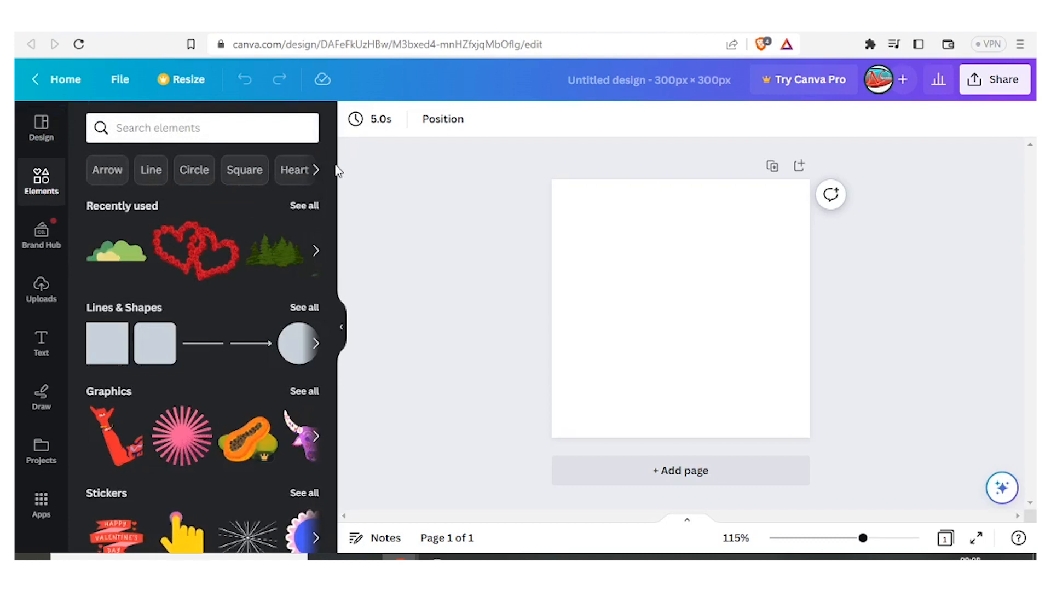
{"action": "scroll", "coordinate": [327, 176], "scroll_direction": "down", "scroll_amount": 2}
{"action": "left_click_drag", "start_coordinate": [327, 190], "coordinate": [327, 200]}
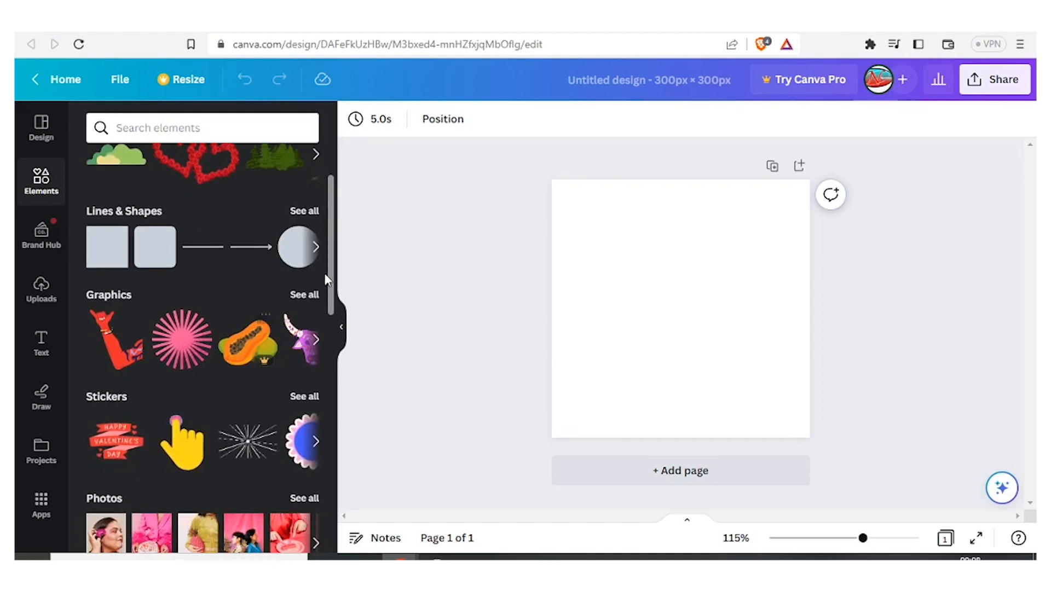
{"action": "left_click_drag", "start_coordinate": [331, 279], "coordinate": [327, 363]}
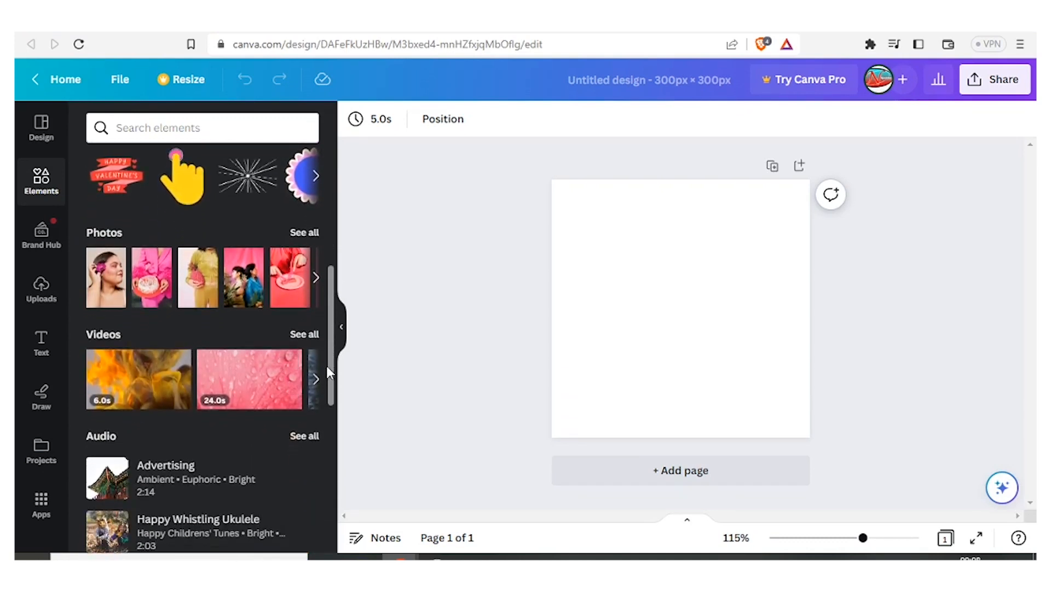
{"action": "left_click_drag", "start_coordinate": [327, 368], "coordinate": [316, 480]}
{"action": "scroll", "coordinate": [324, 497], "scroll_direction": "down", "scroll_amount": 5}
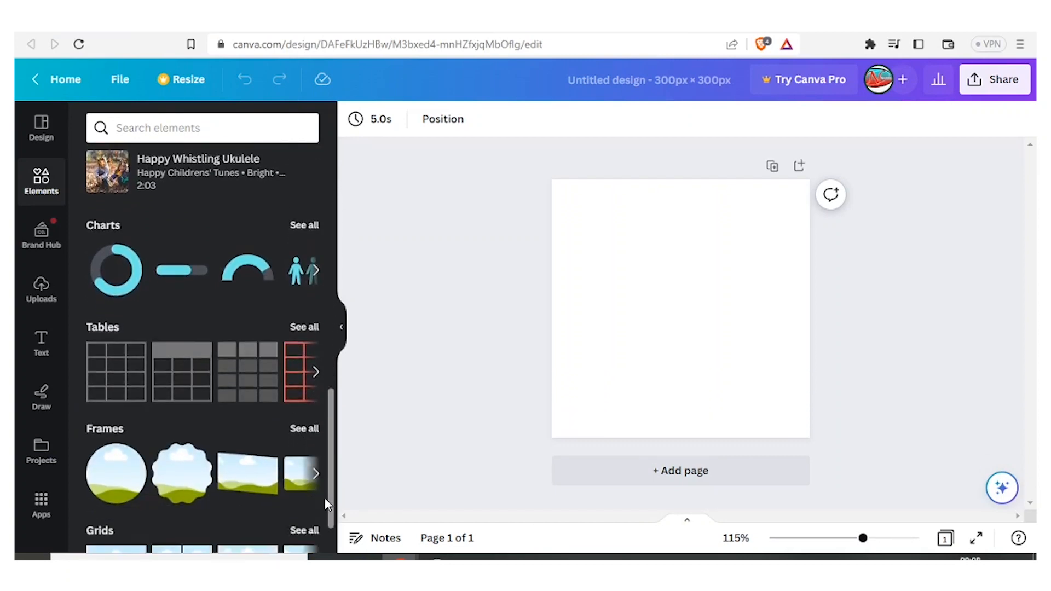
{"action": "scroll", "coordinate": [332, 535], "scroll_direction": "up", "scroll_amount": 10}
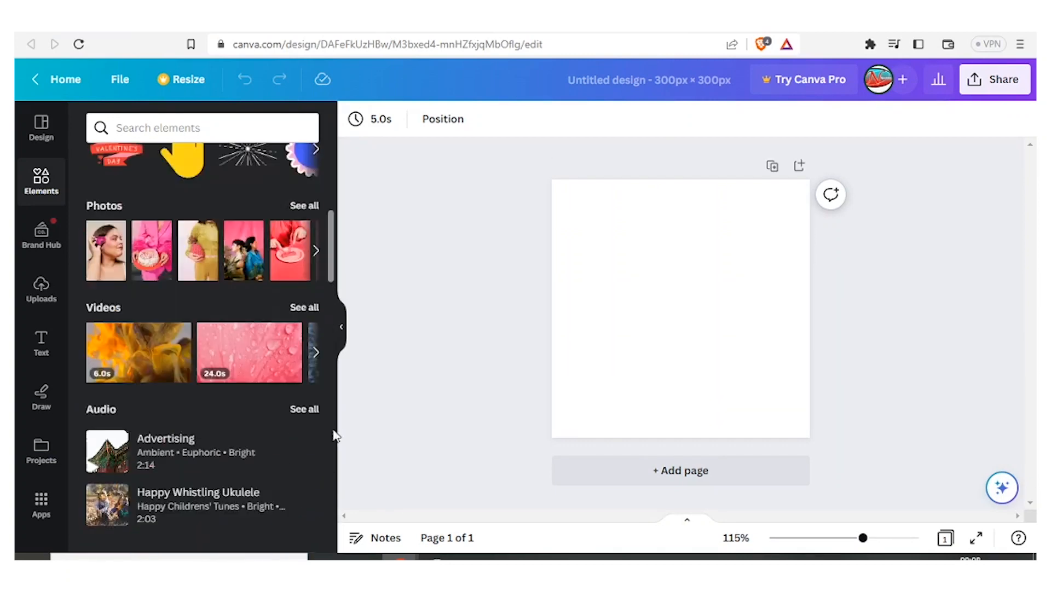
{"action": "left_click", "coordinate": [41, 241]}
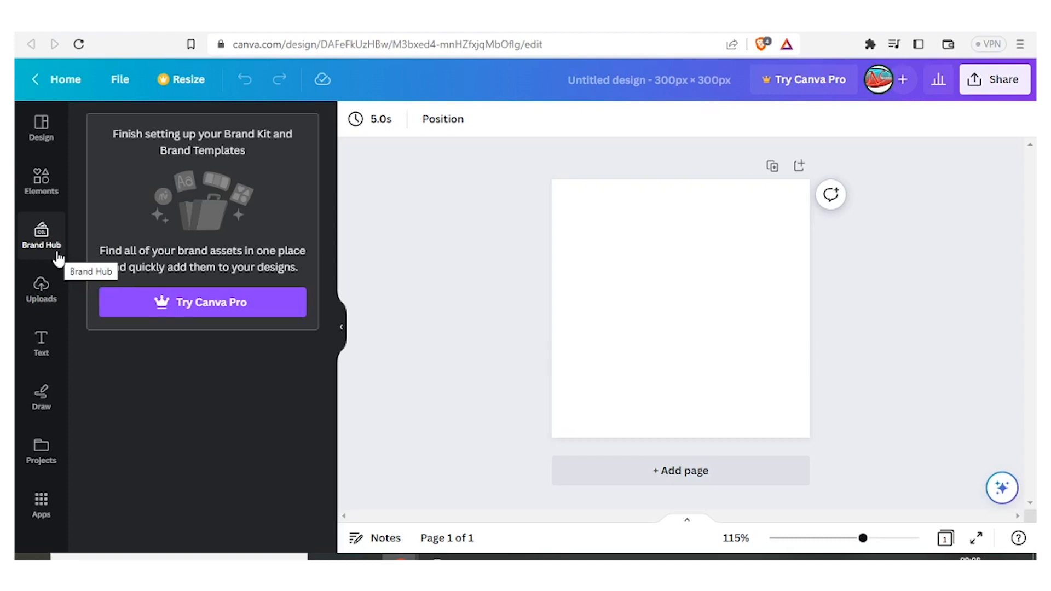
Step: Search the elements library for flowers pink
{"action": "left_click", "coordinate": [45, 339]}
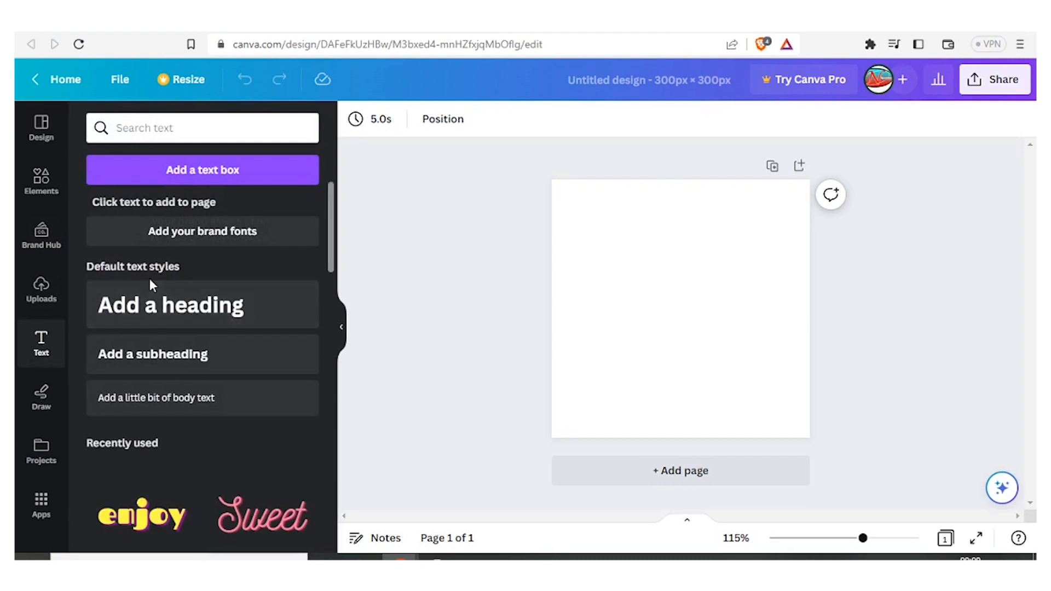
{"action": "left_click_drag", "start_coordinate": [329, 215], "coordinate": [347, 260]}
{"action": "left_click", "coordinate": [42, 185]}
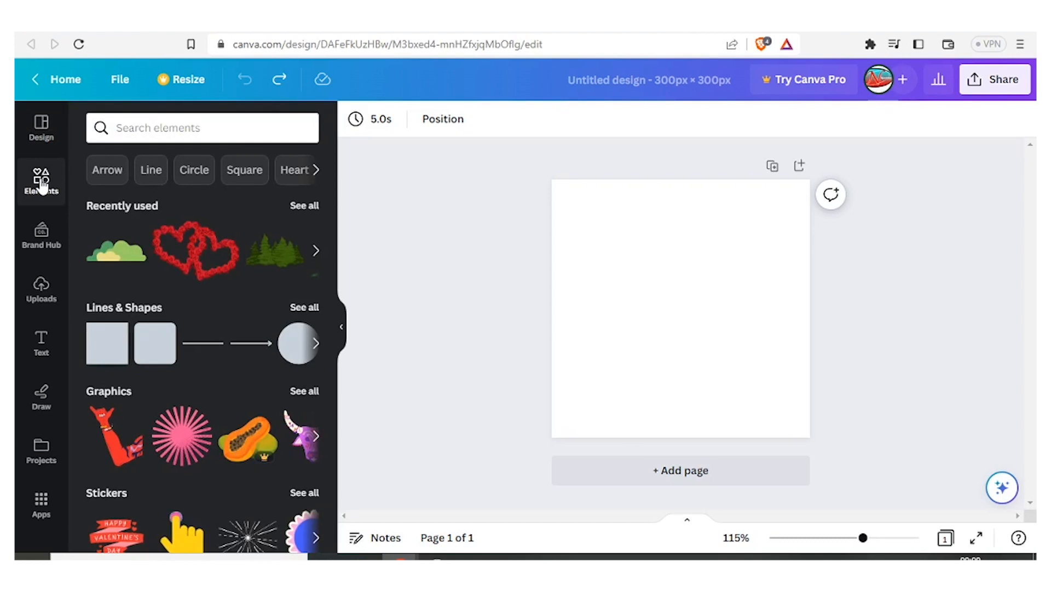
{"action": "left_click", "coordinate": [136, 128]}
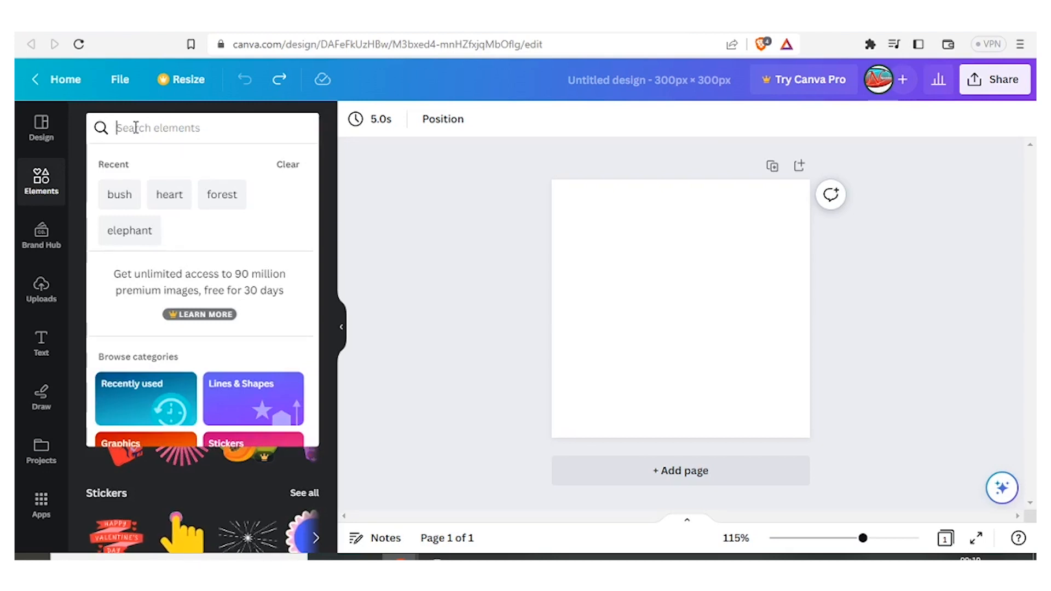
{"action": "type", "text": "flowers"}
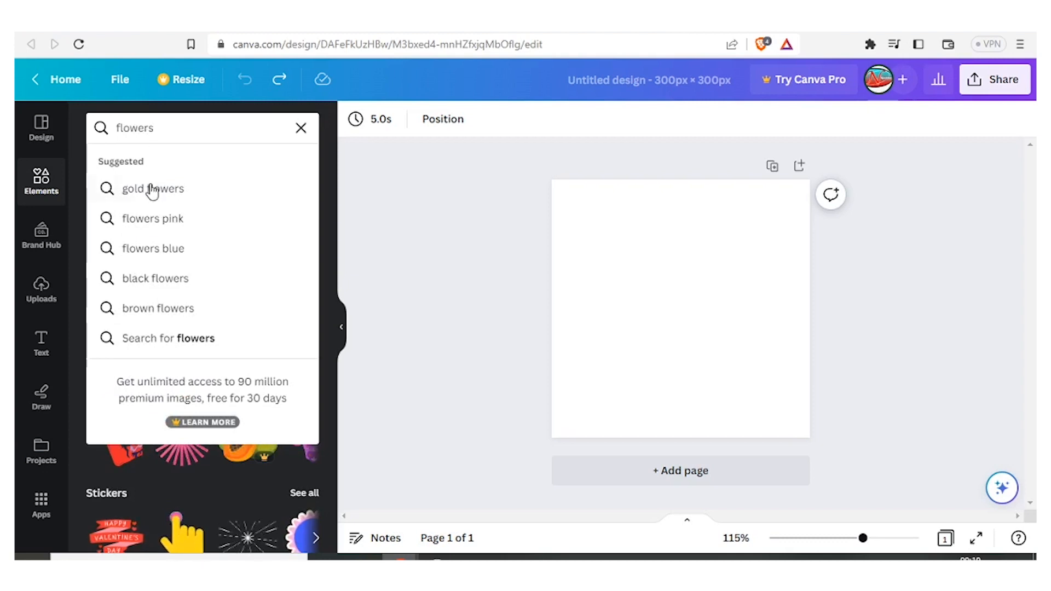
{"action": "left_click", "coordinate": [153, 219]}
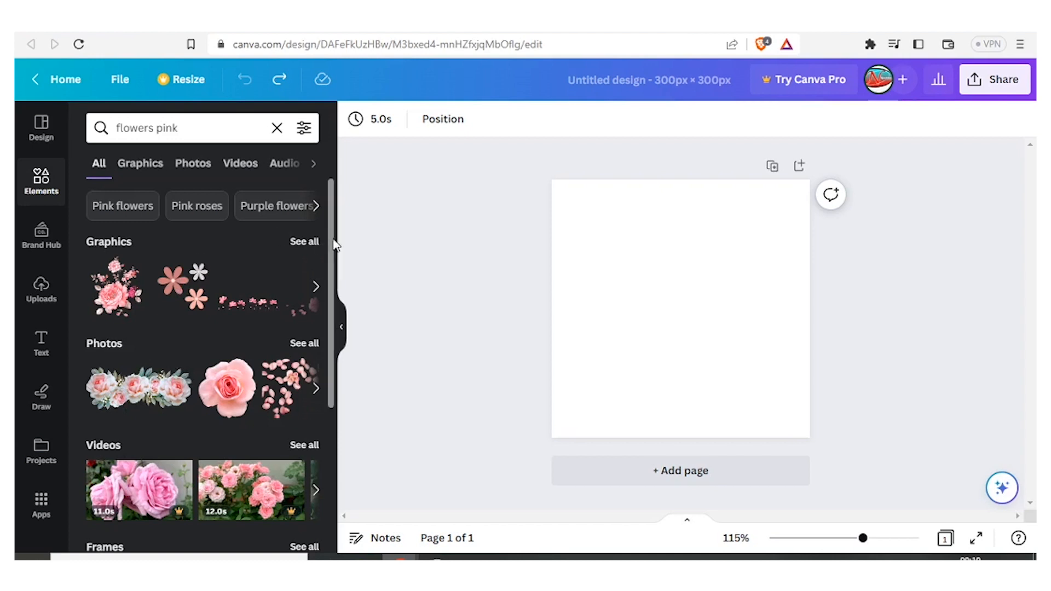
Step: Add the pink rose photo to the canvas and resize it to fill the whole card
{"action": "mouse_move", "coordinate": [331, 247]}
{"action": "left_mouse_down"}
{"action": "mouse_move", "coordinate": [331, 291]}
{"action": "mouse_move", "coordinate": [330, 256]}
{"action": "left_mouse_up"}
{"action": "left_click", "coordinate": [227, 377]}
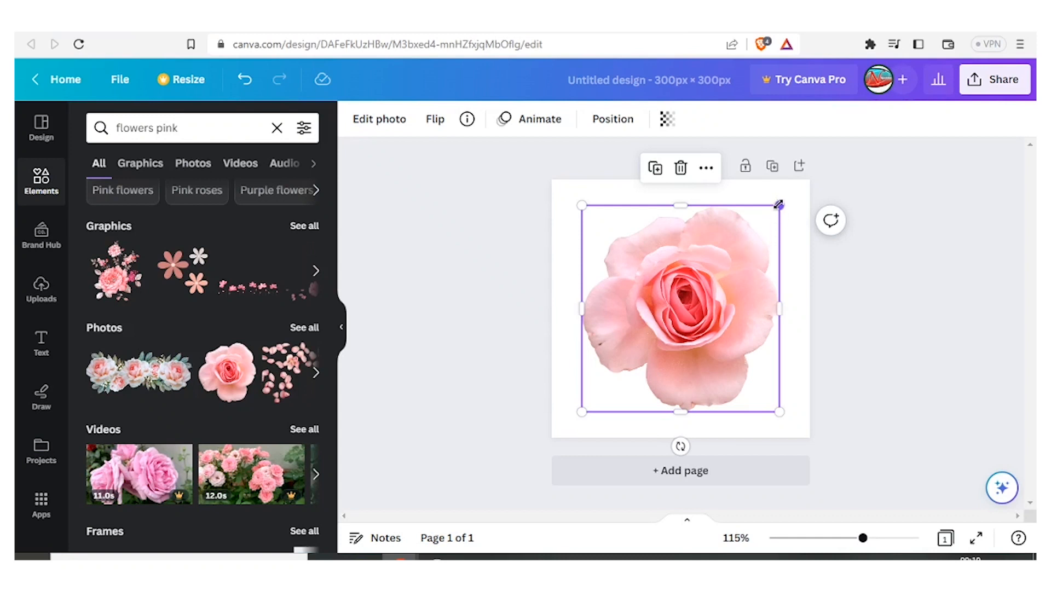
{"action": "left_click_drag", "start_coordinate": [777, 206], "coordinate": [628, 369]}
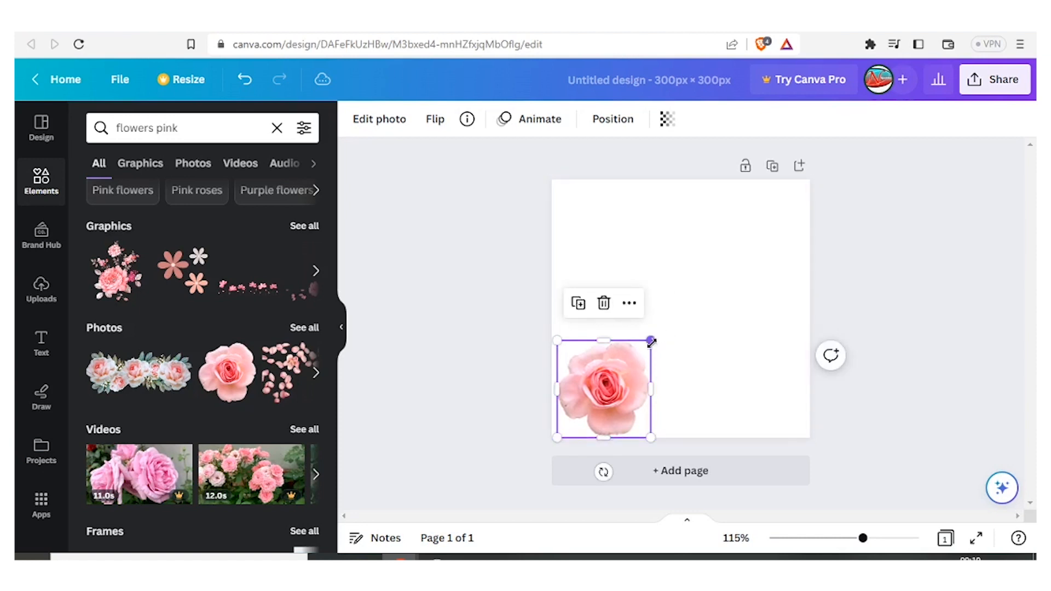
{"action": "left_click_drag", "start_coordinate": [655, 336], "coordinate": [813, 194]}
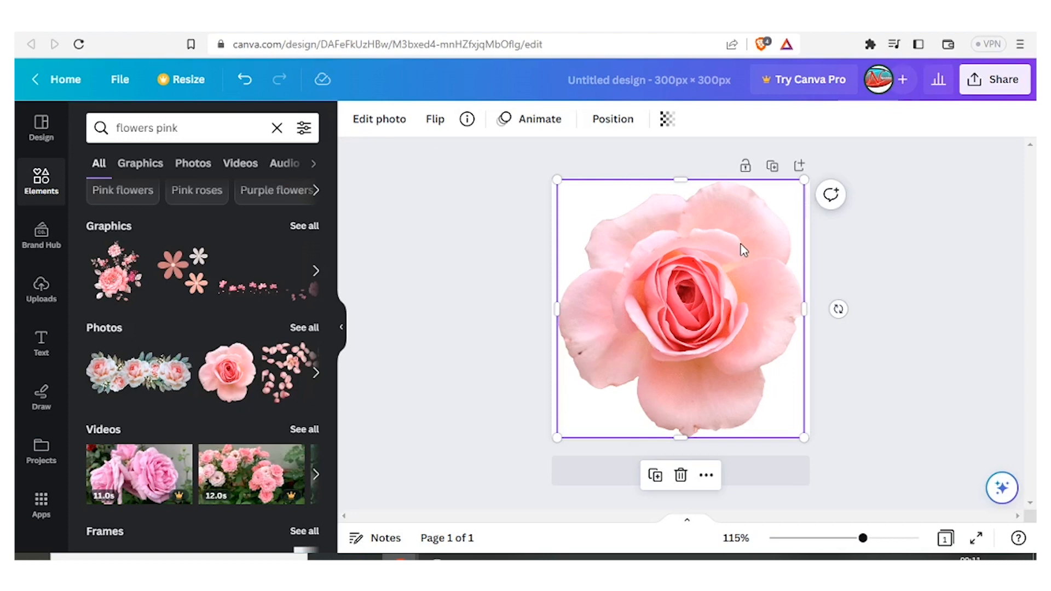
Step: Set the rose photo's transparency to 36
{"action": "left_click", "coordinate": [668, 121]}
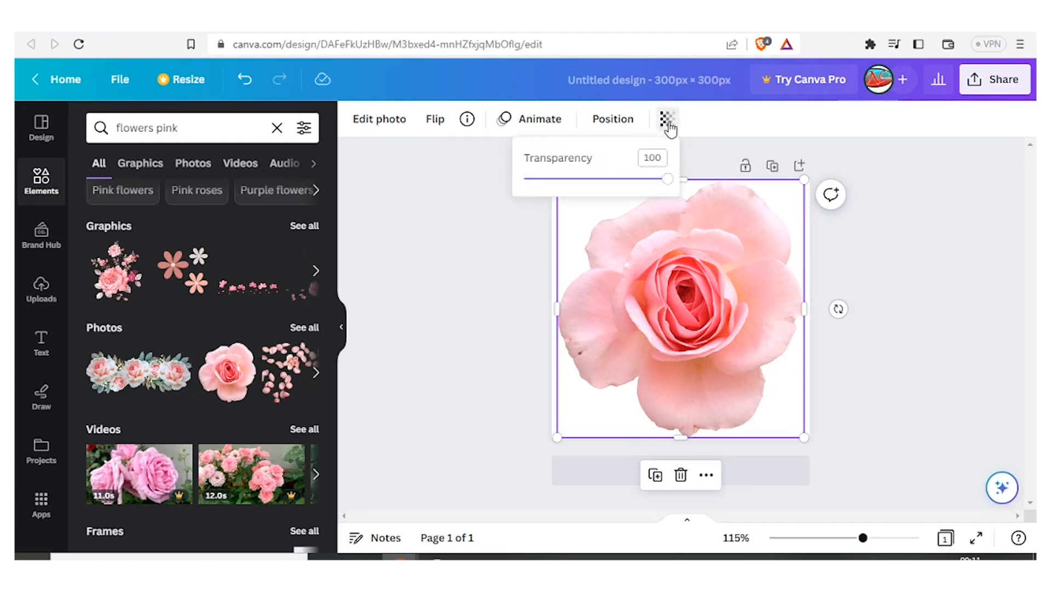
{"action": "left_click_drag", "start_coordinate": [667, 180], "coordinate": [584, 188]}
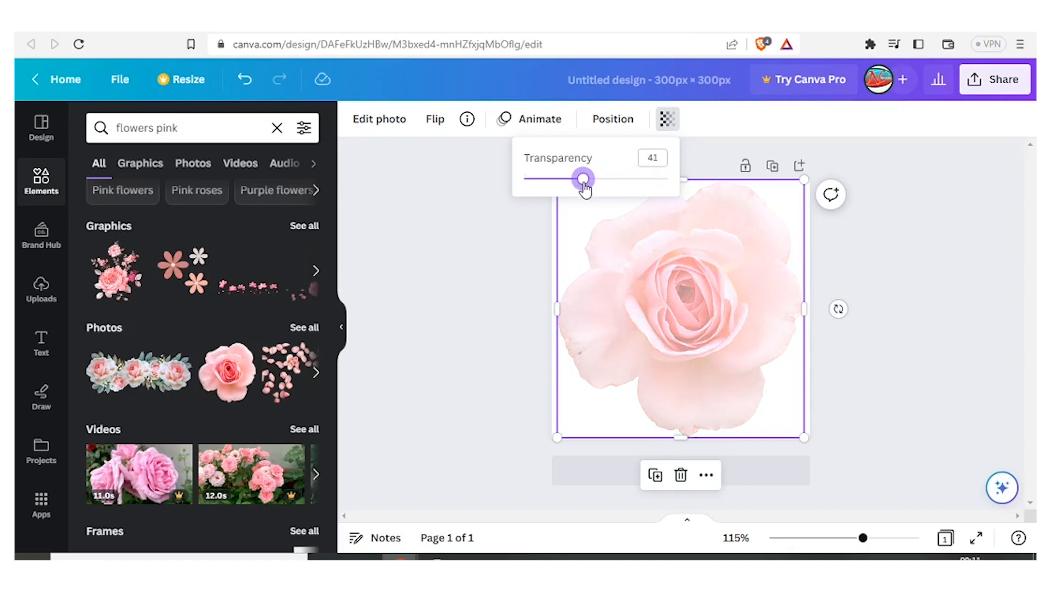
{"action": "left_click_drag", "start_coordinate": [585, 189], "coordinate": [577, 188]}
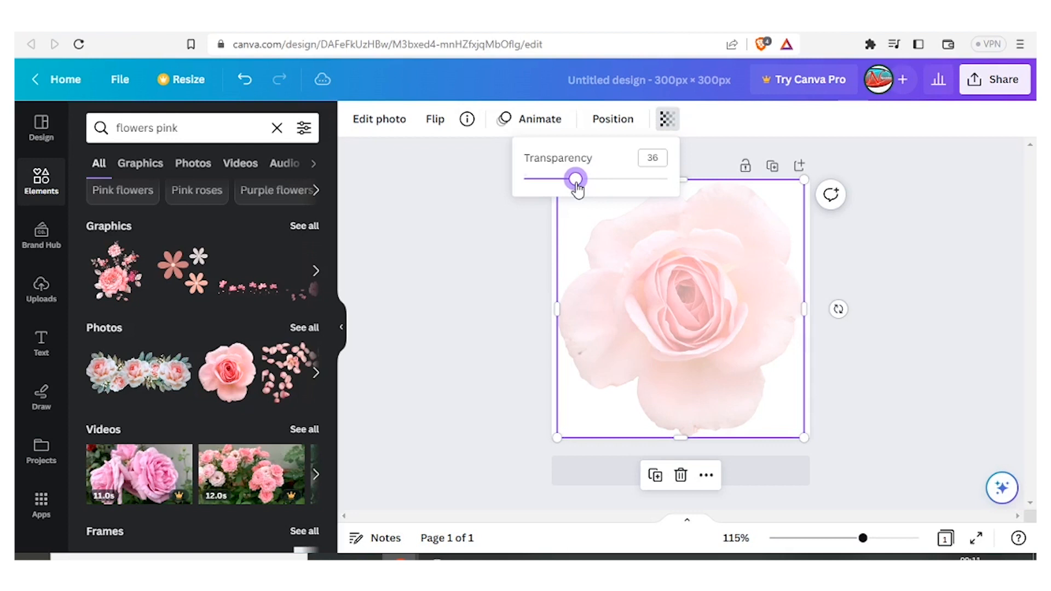
{"action": "left_click", "coordinate": [471, 244]}
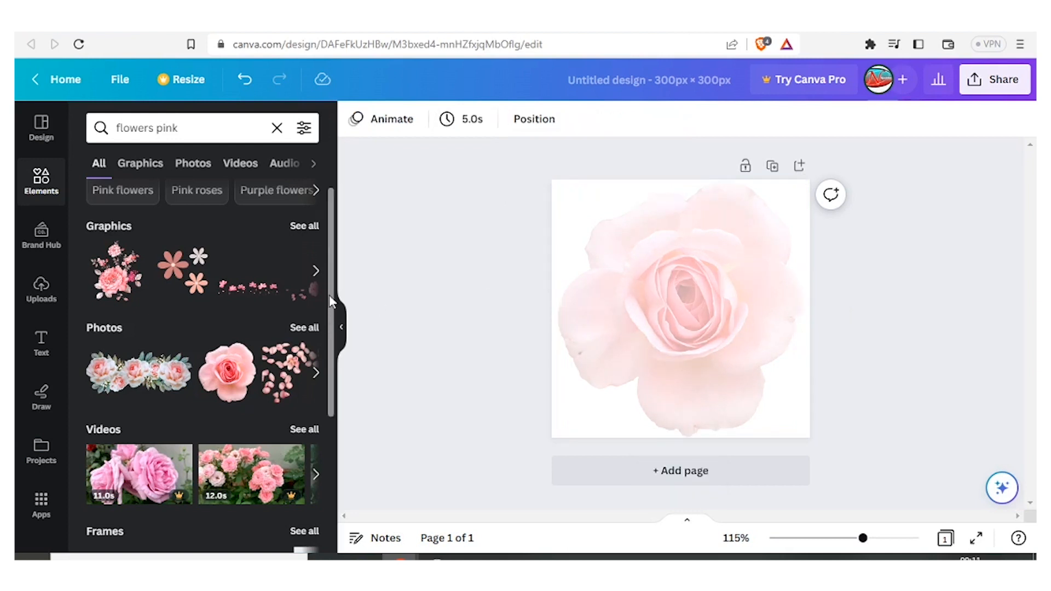
Step: Search the elements library for wedding
{"action": "left_click_drag", "start_coordinate": [211, 126], "coordinate": [98, 120]}
{"action": "type", "text": "wedd"}
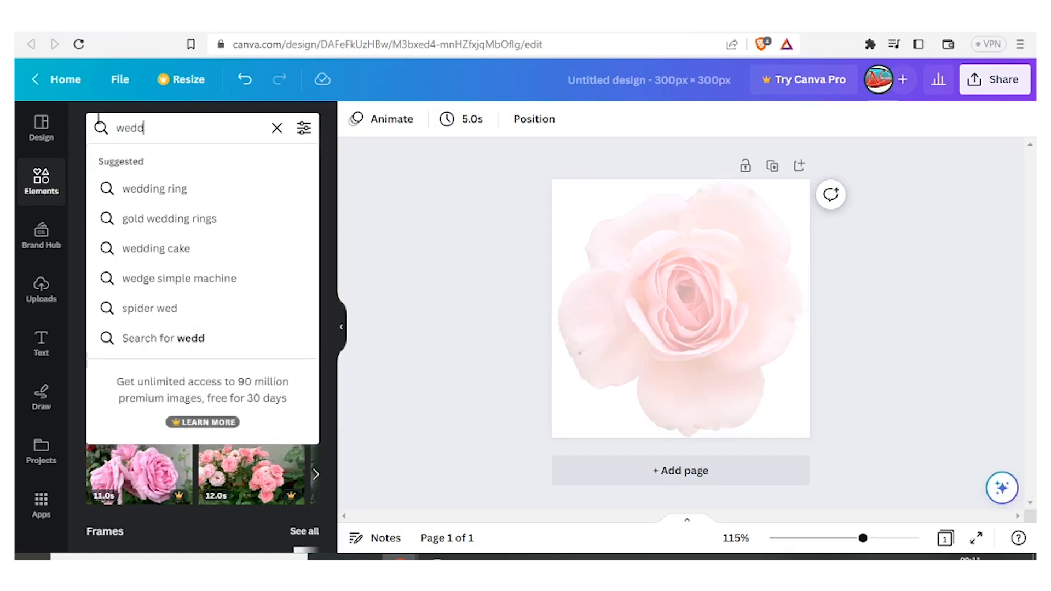
{"action": "type", "text": "ing"}
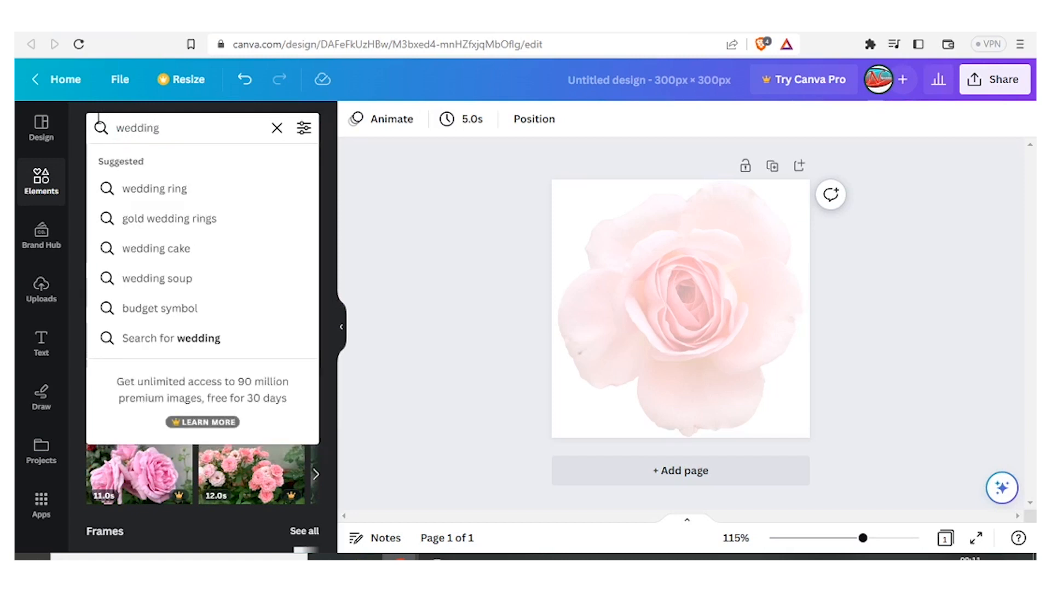
{"action": "key", "text": "Return"}
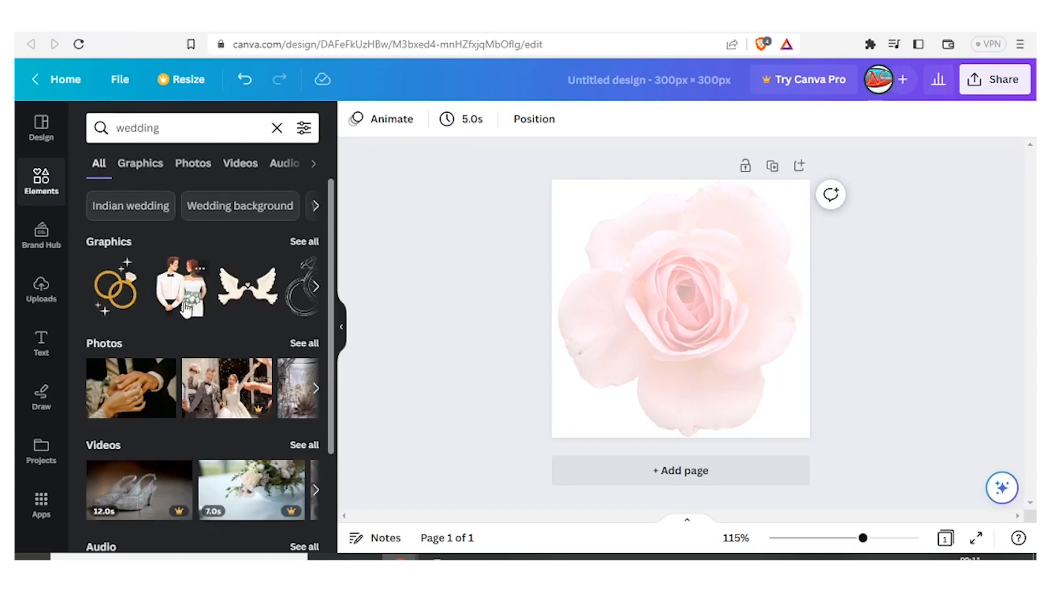
Step: Add the watercolour bride and groom graphic and move it towards the card's right edge
{"action": "left_click", "coordinate": [308, 242]}
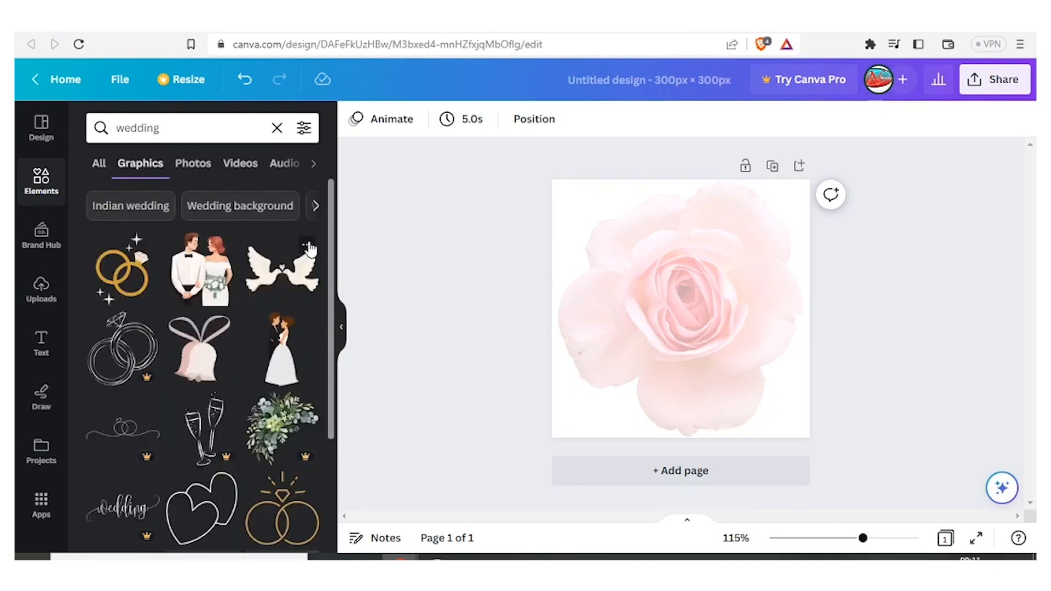
{"action": "scroll", "coordinate": [219, 328], "scroll_direction": "down", "scroll_amount": 3}
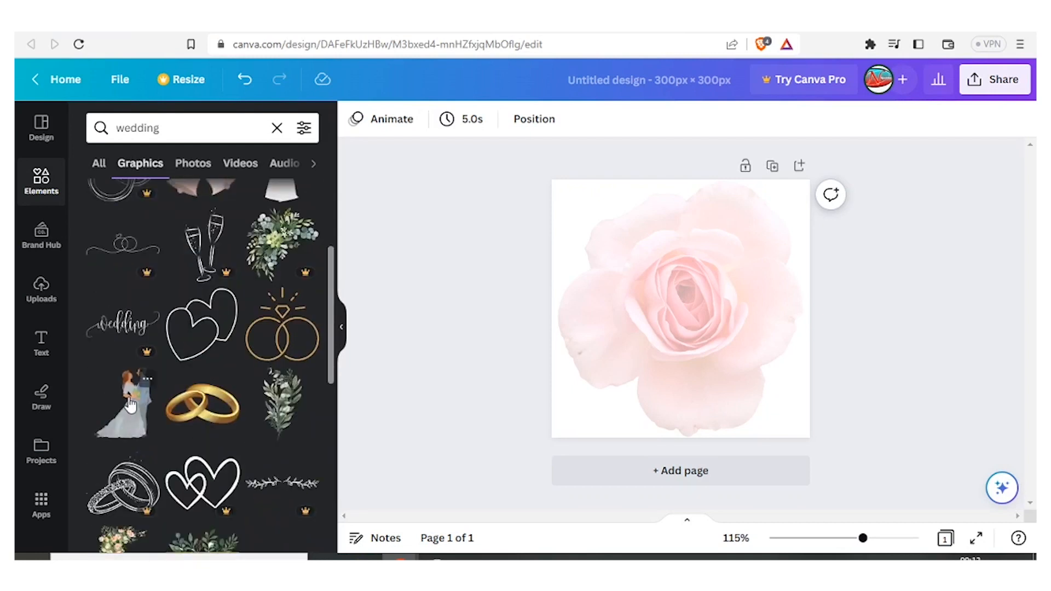
{"action": "left_click", "coordinate": [129, 404]}
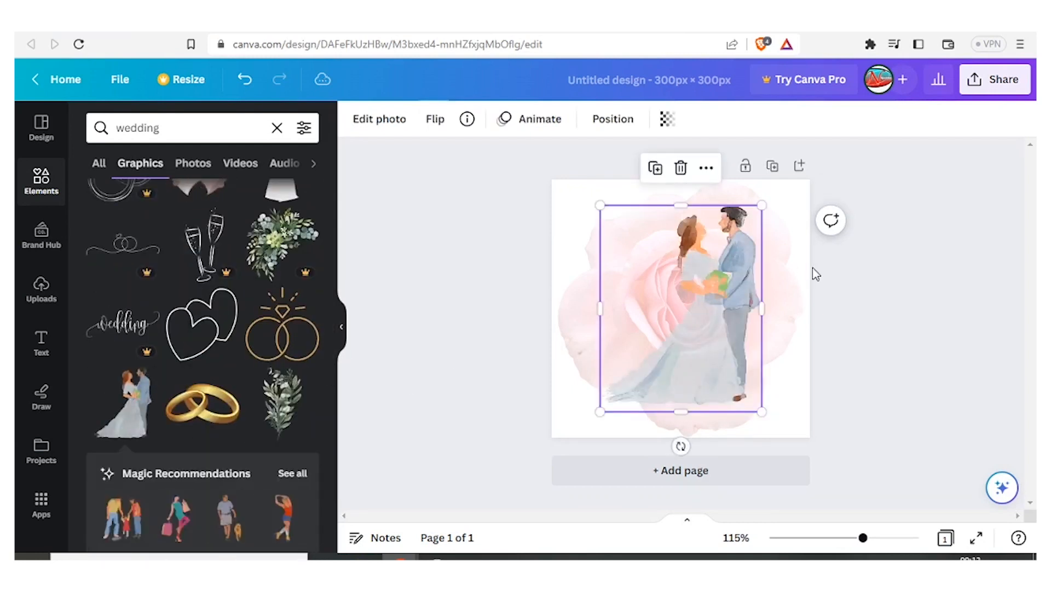
{"action": "left_click_drag", "start_coordinate": [737, 271], "coordinate": [779, 272]}
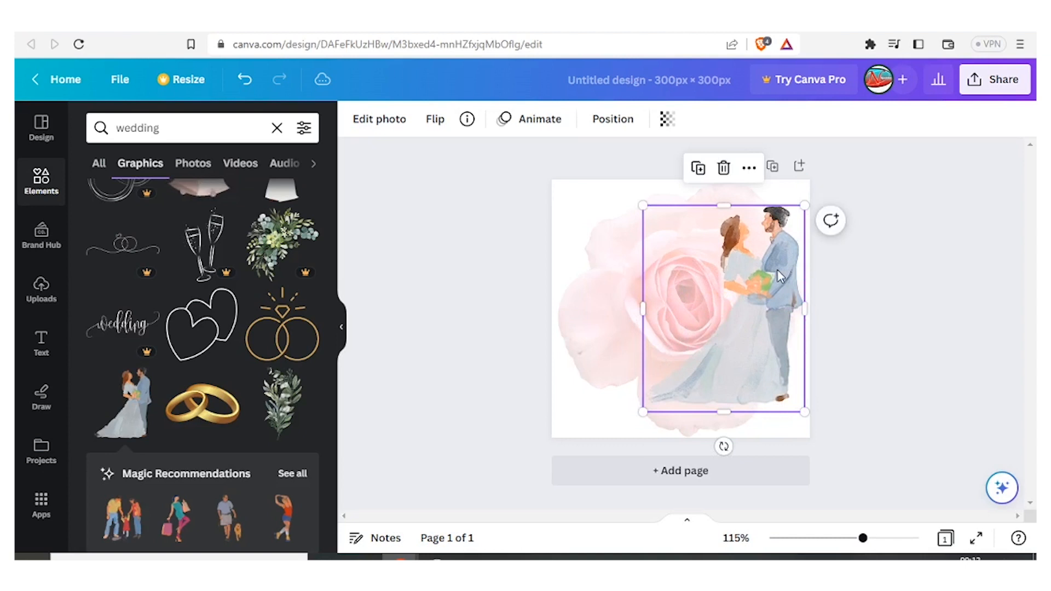
Step: Add the gold wedding rings graphic to the card's lower-left corner
{"action": "left_click", "coordinate": [620, 301]}
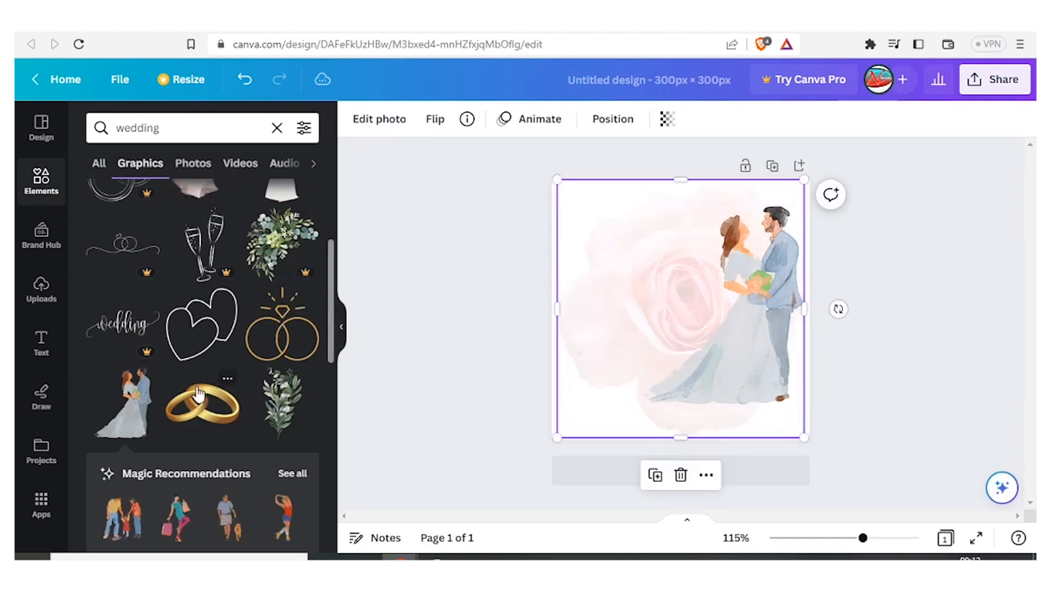
{"action": "left_click_drag", "start_coordinate": [330, 300], "coordinate": [327, 214]}
{"action": "left_click_drag", "start_coordinate": [121, 268], "coordinate": [571, 361]}
{"action": "left_click_drag", "start_coordinate": [626, 335], "coordinate": [615, 359]}
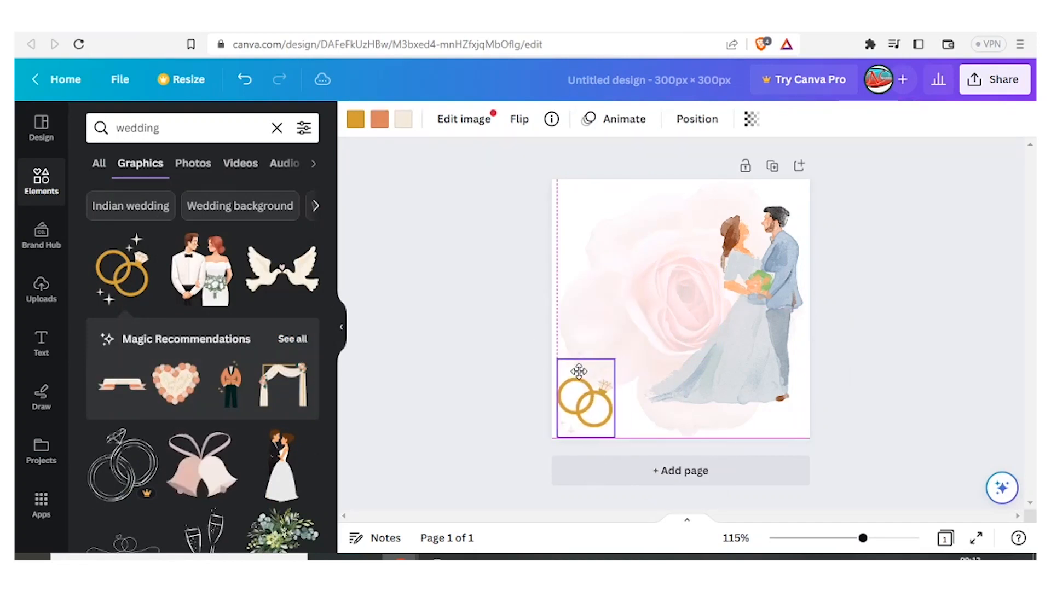
Step: Search again for flowers pink and place a small pink flower cluster graphic in the card's top-left corner
{"action": "triple_click", "coordinate": [137, 128]}
{"action": "type", "text": "floowers pink"}
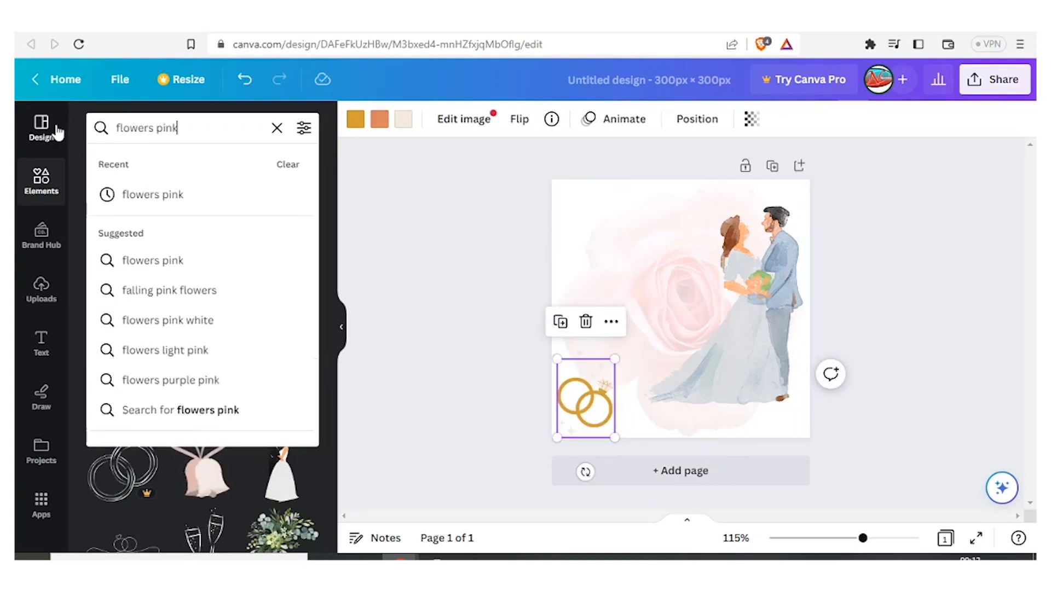
{"action": "key", "text": "Return"}
{"action": "left_click_drag", "start_coordinate": [768, 411], "coordinate": [683, 311]}
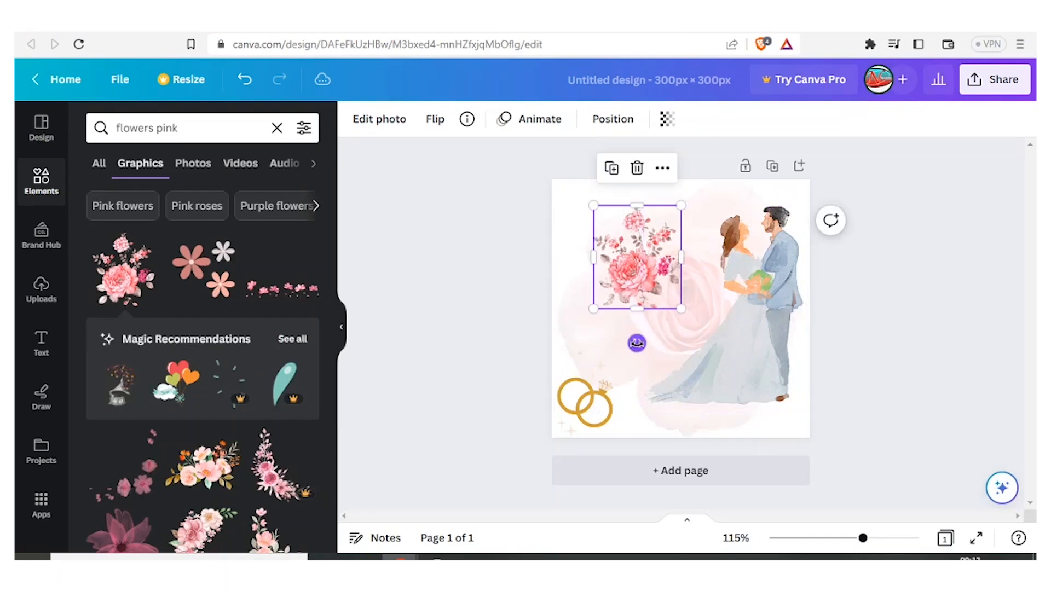
{"action": "left_click_drag", "start_coordinate": [637, 345], "coordinate": [637, 192]}
{"action": "left_click_drag", "start_coordinate": [640, 246], "coordinate": [598, 220]}
{"action": "left_click_drag", "start_coordinate": [639, 283], "coordinate": [610, 249]}
{"action": "left_click", "coordinate": [787, 332]}
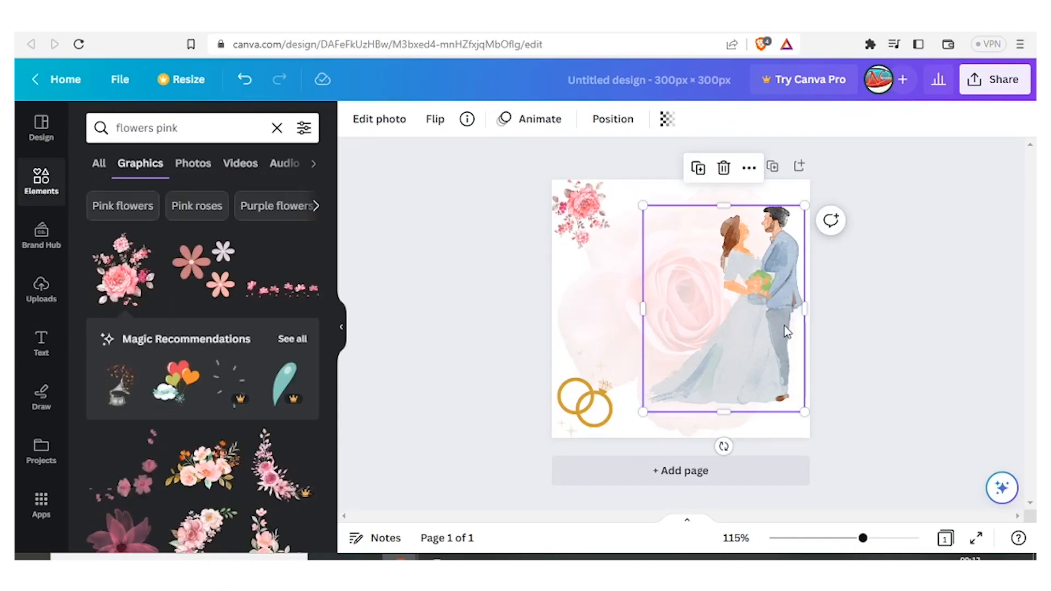
Step: Add the pink script Sweet text style to the card
{"action": "left_click", "coordinate": [571, 259]}
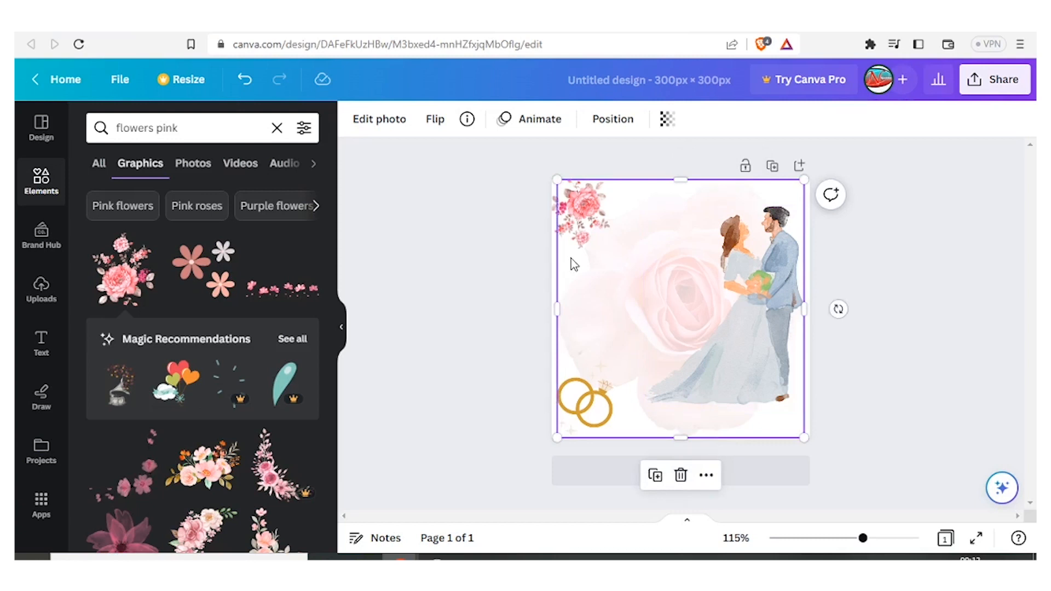
{"action": "left_click", "coordinate": [442, 254]}
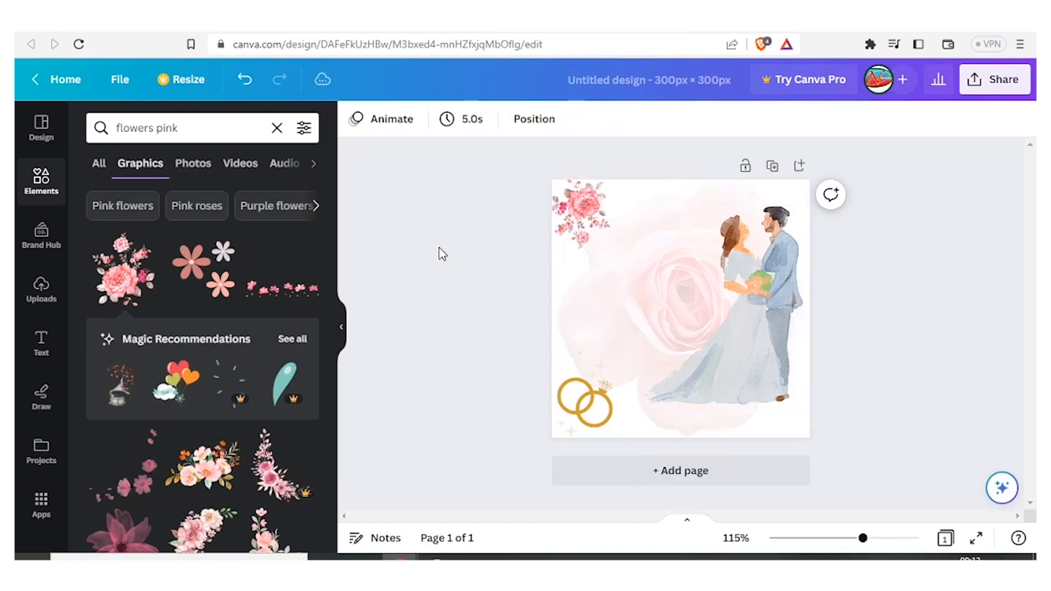
{"action": "left_click", "coordinate": [46, 349]}
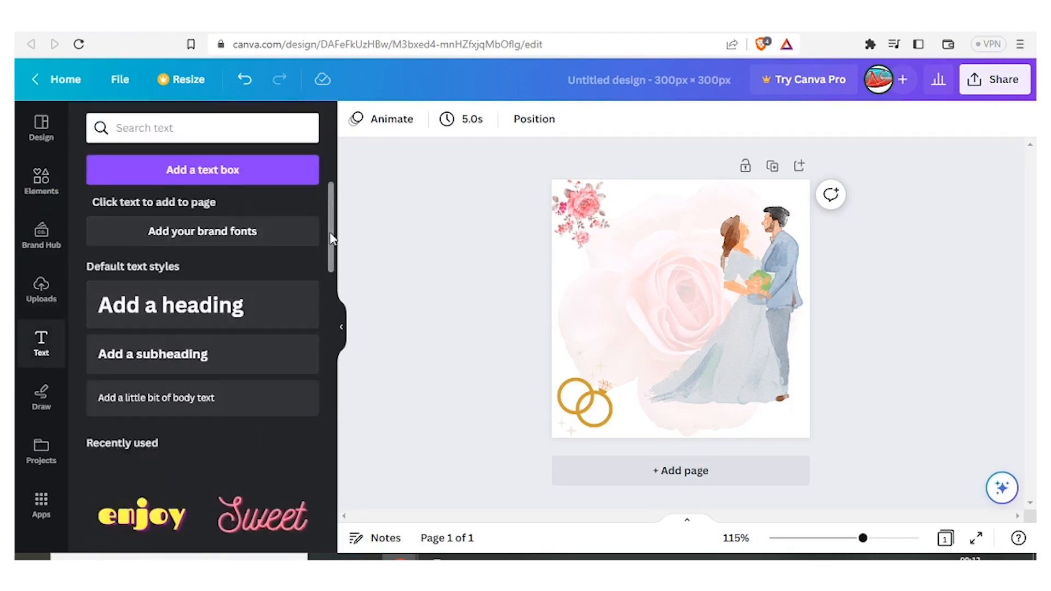
{"action": "scroll", "coordinate": [335, 246], "scroll_direction": "down", "scroll_amount": 1}
{"action": "left_click_drag", "start_coordinate": [333, 245], "coordinate": [332, 297]}
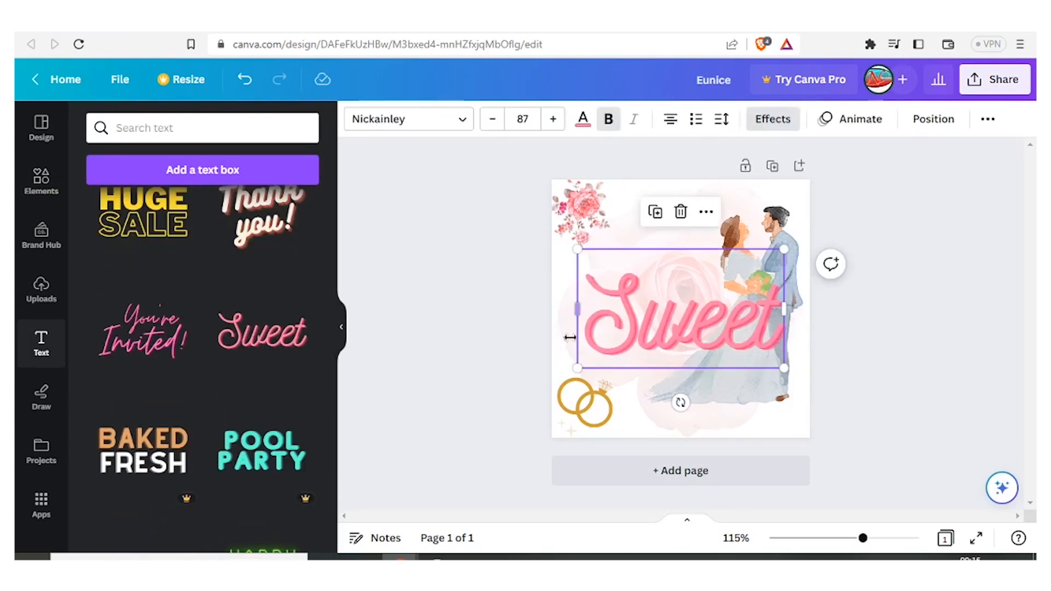
{"action": "key", "text": "Escape"}
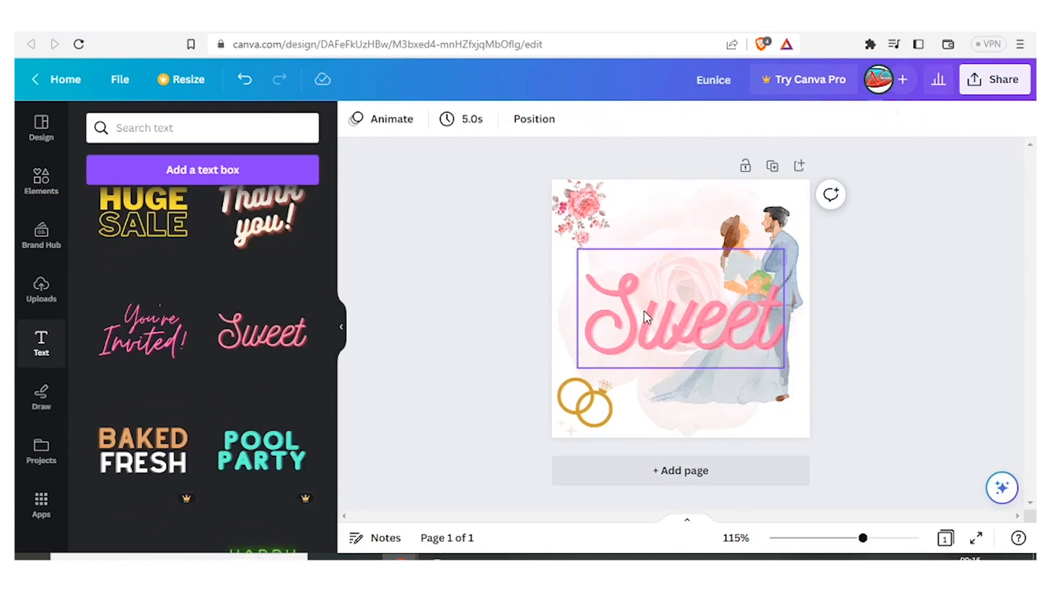
Step: Shrink the text box and replace its text with the couple's names joined by weds
{"action": "left_click", "coordinate": [645, 319]}
{"action": "left_click_drag", "start_coordinate": [646, 319], "coordinate": [625, 296]}
{"action": "left_click_drag", "start_coordinate": [557, 230], "coordinate": [586, 247]}
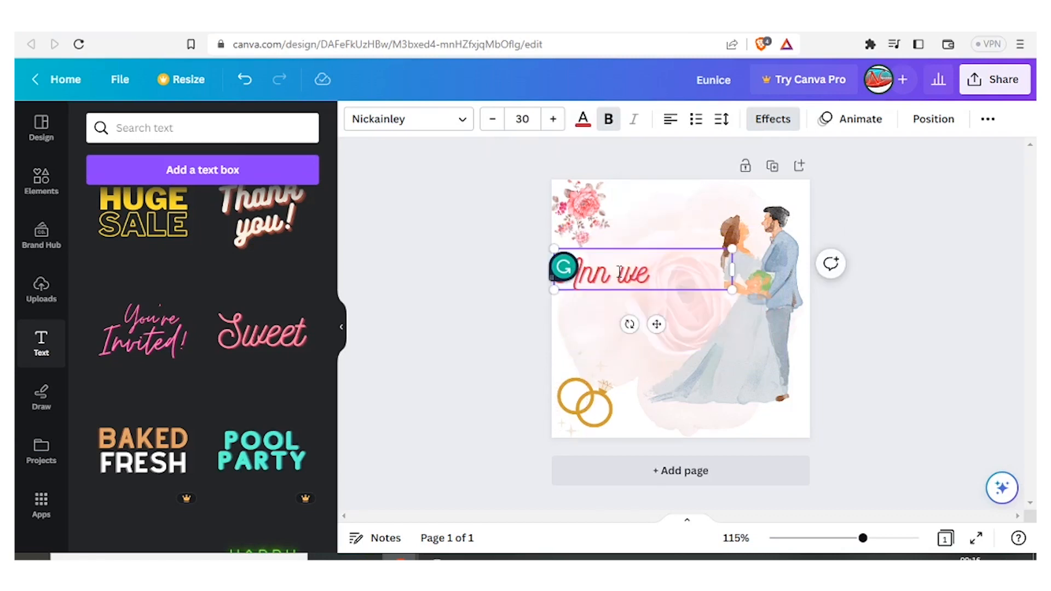
{"action": "type", "text": "ds Paul"}
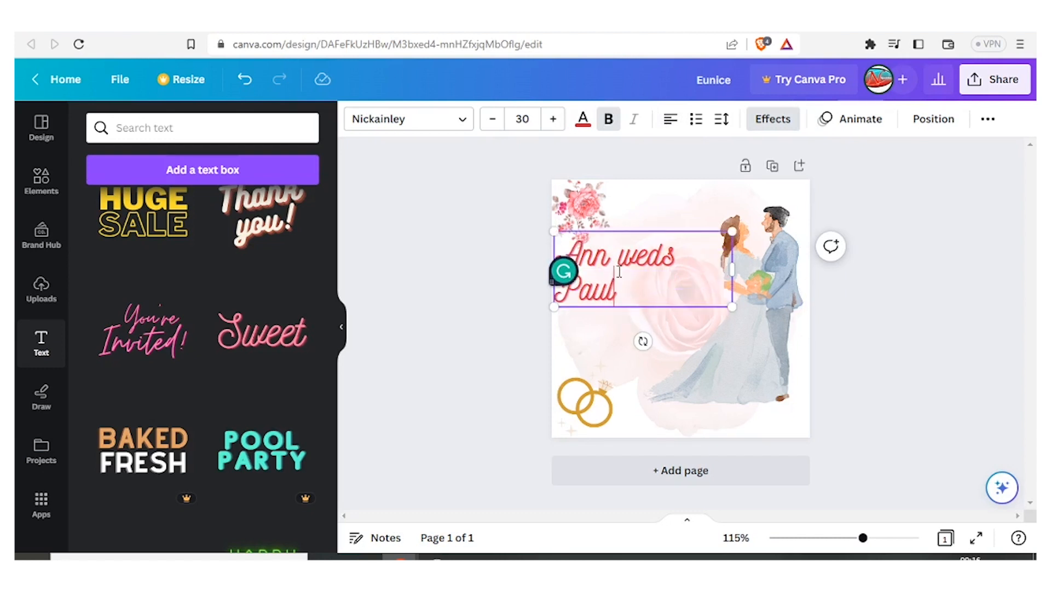
Step: Center-align the names text and move its box slightly lower on the card
{"action": "left_click", "coordinate": [670, 129]}
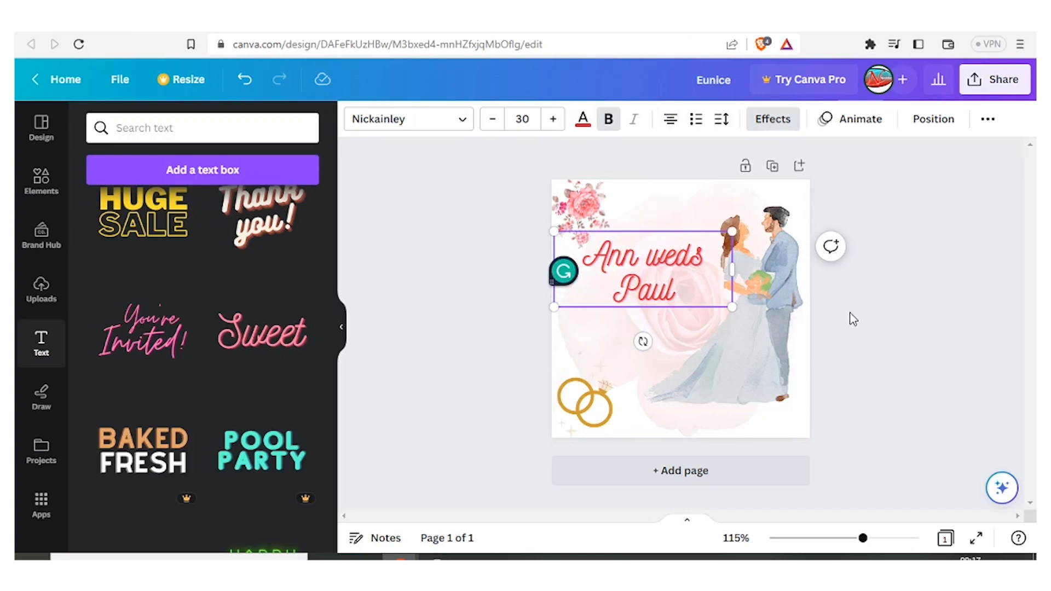
{"action": "left_click", "coordinate": [884, 320]}
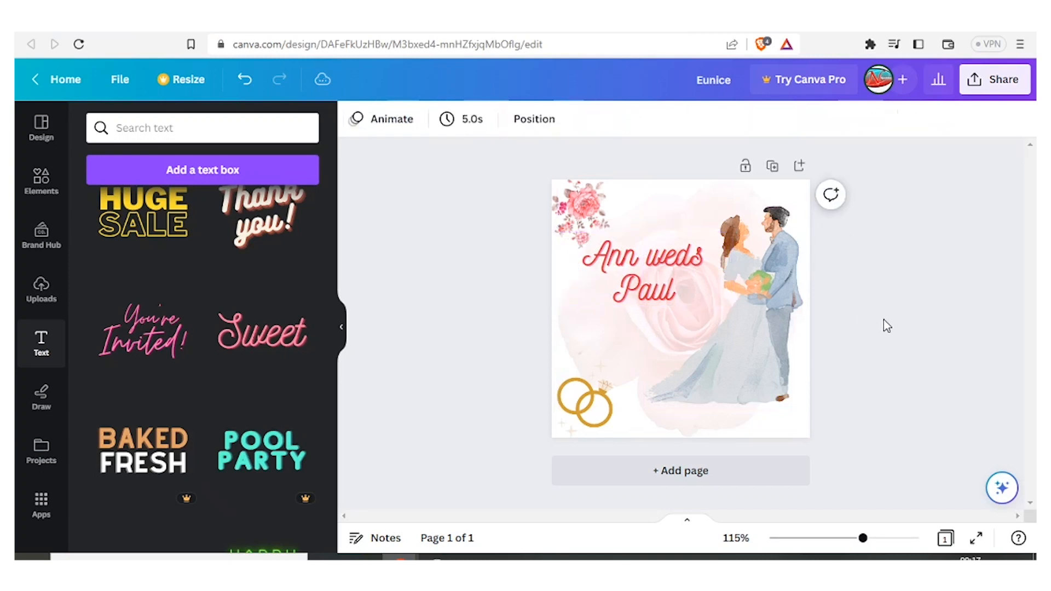
{"action": "left_click", "coordinate": [631, 296]}
{"action": "left_click_drag", "start_coordinate": [631, 301], "coordinate": [632, 324]}
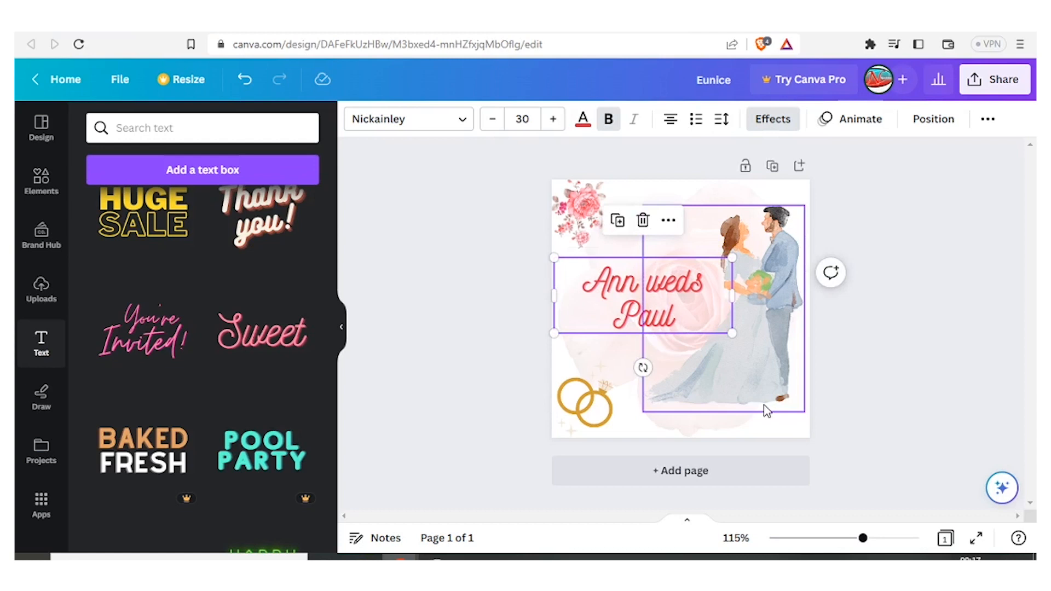
{"action": "left_click", "coordinate": [884, 390]}
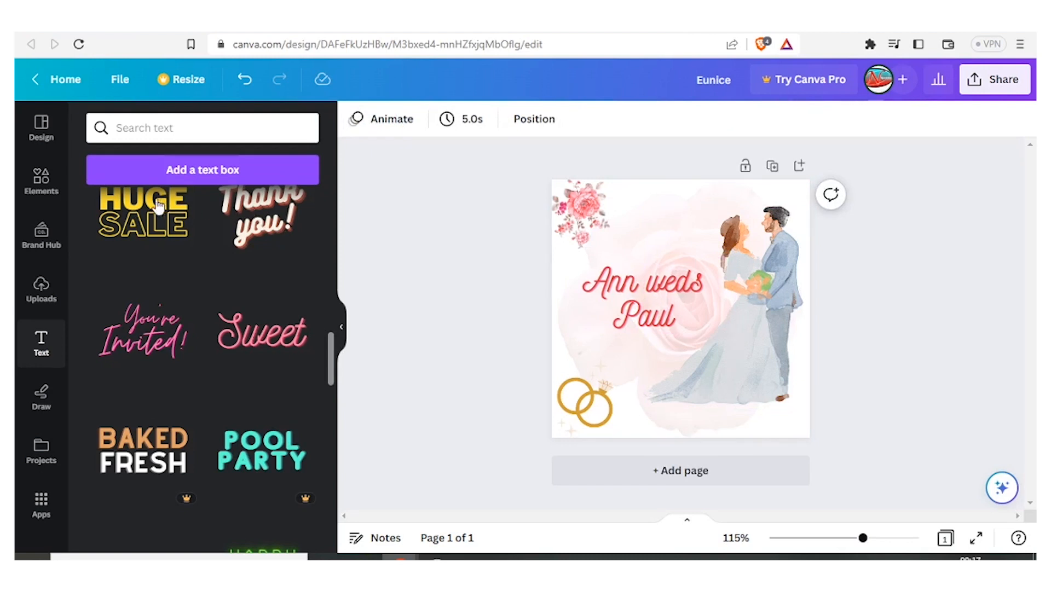
Step: Upload the logo new 2022 b image and shrink it into a small logo in the card's bottom-right corner
{"action": "left_click", "coordinate": [48, 294]}
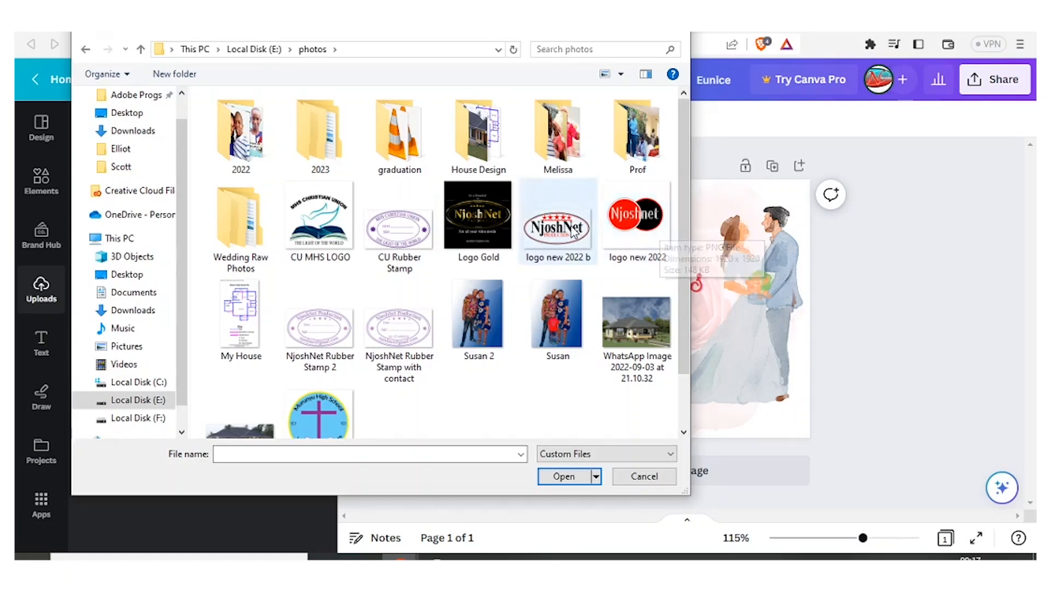
{"action": "left_click", "coordinate": [574, 232]}
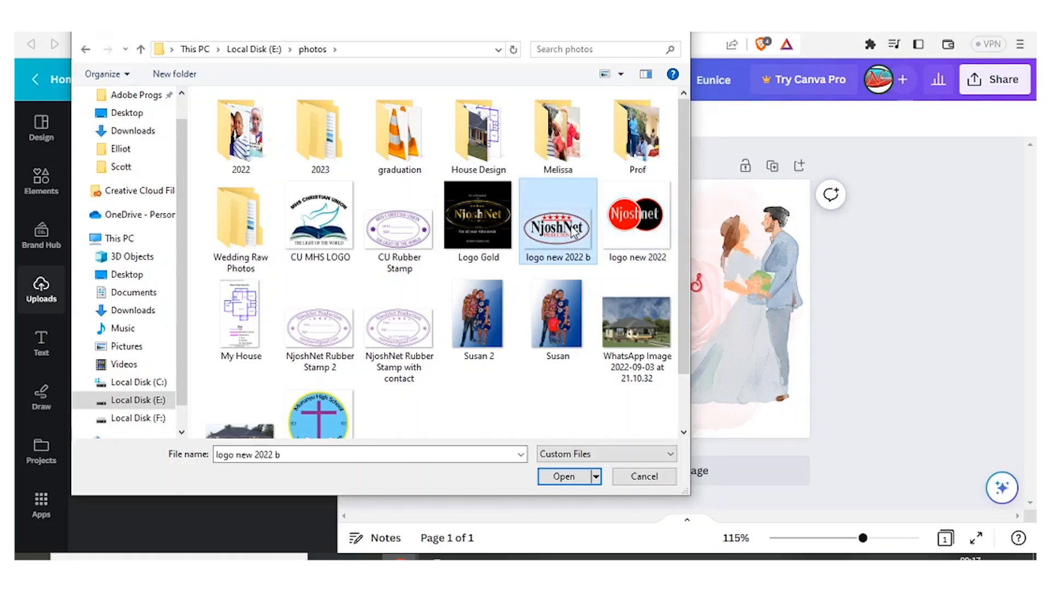
{"action": "left_click", "coordinate": [572, 480]}
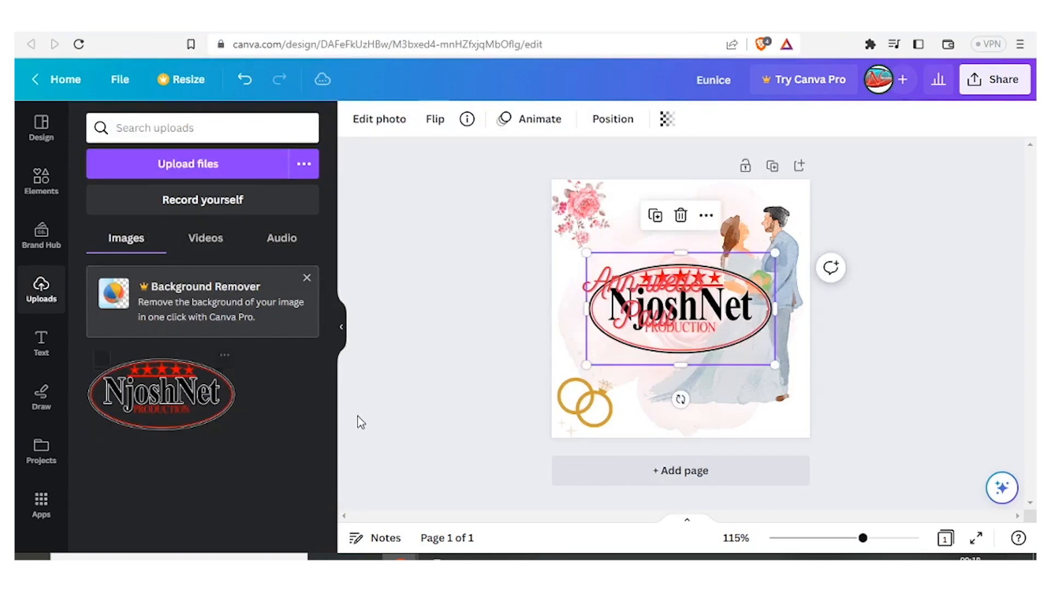
{"action": "left_click_drag", "start_coordinate": [588, 253], "coordinate": [768, 411]}
{"action": "left_click", "coordinate": [908, 376]}
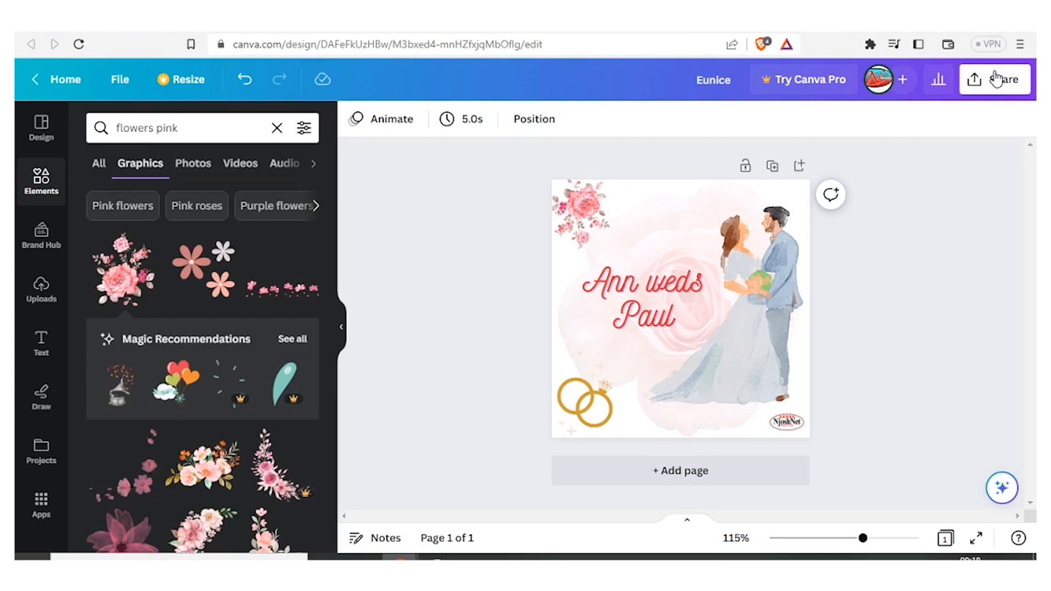
Step: Create a template link for the invitation design and copy it
{"action": "left_click", "coordinate": [996, 80]}
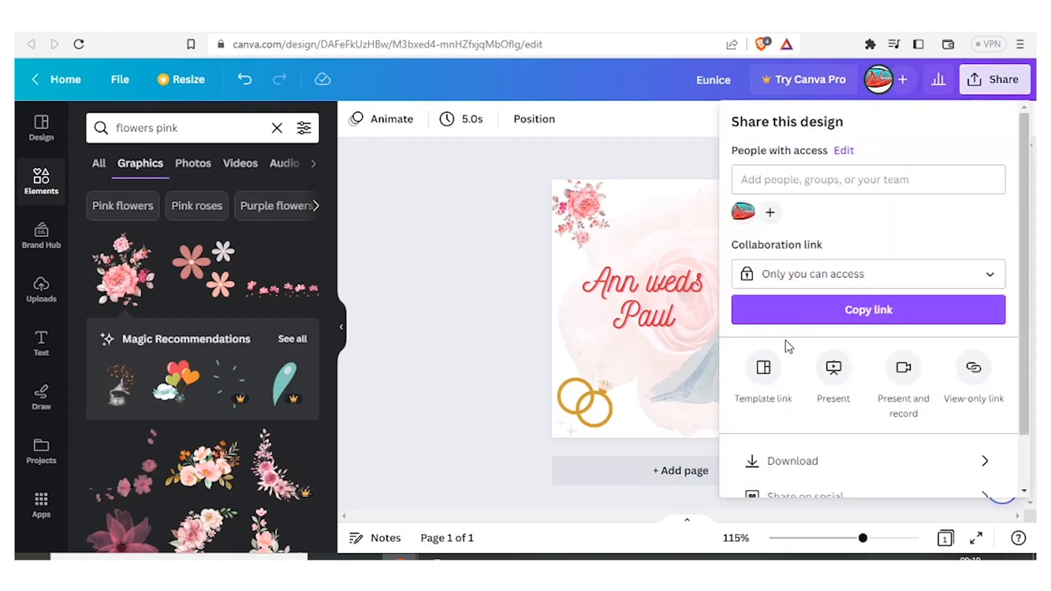
{"action": "left_click", "coordinate": [762, 368]}
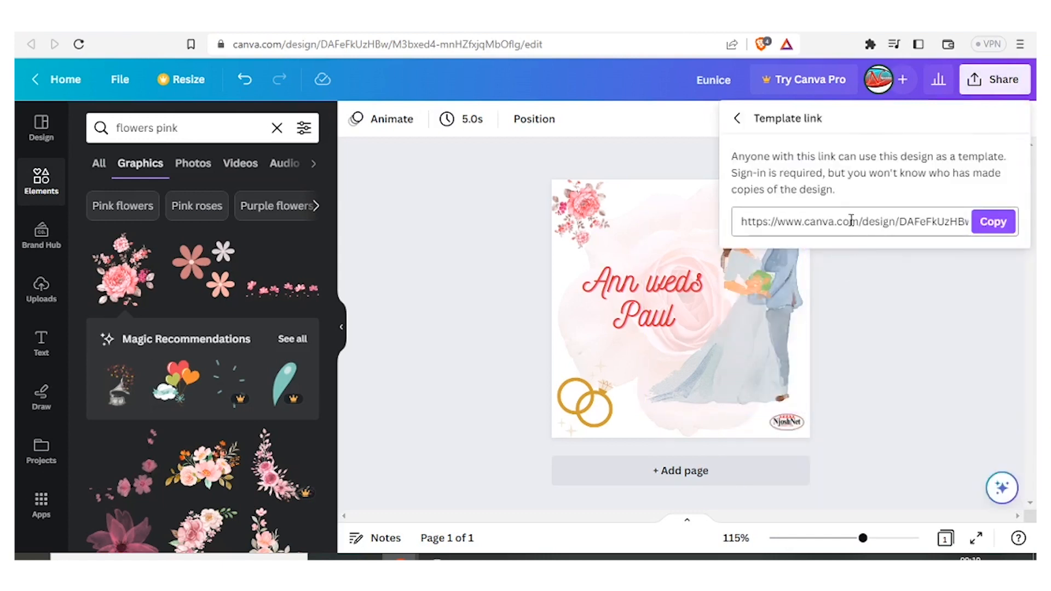
{"action": "left_click", "coordinate": [992, 229]}
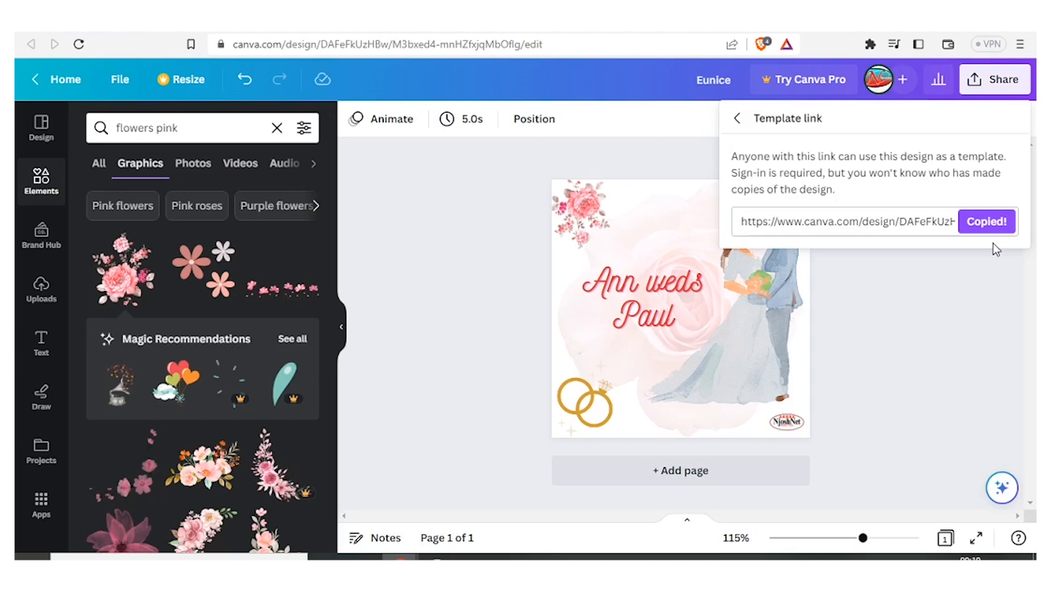
Step: Return to the home page and search the templates for download pdf
{"action": "left_click", "coordinate": [66, 81]}
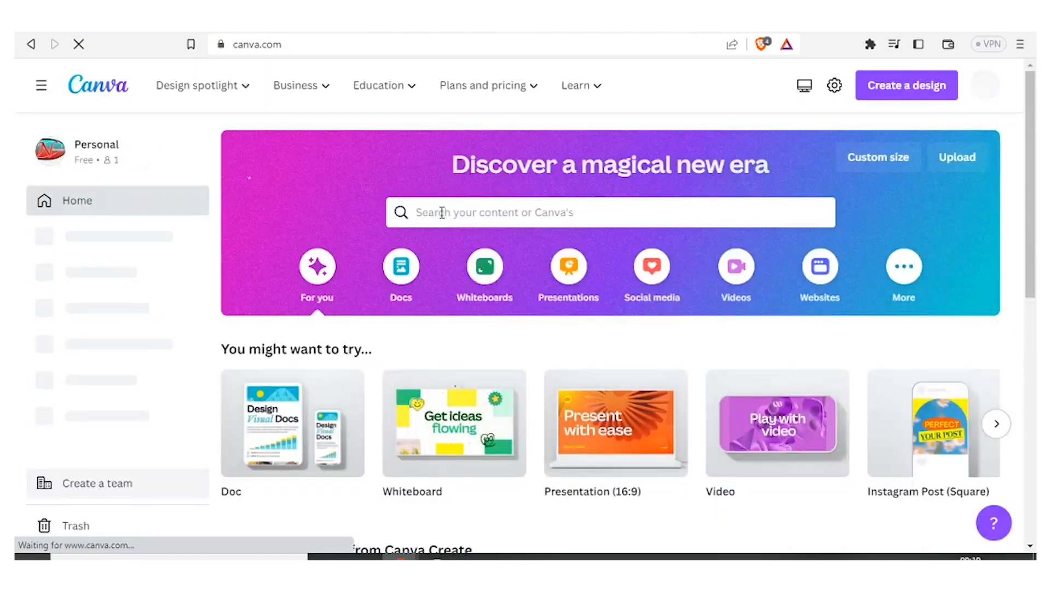
{"action": "left_click", "coordinate": [442, 213]}
{"action": "type", "text": "d"}
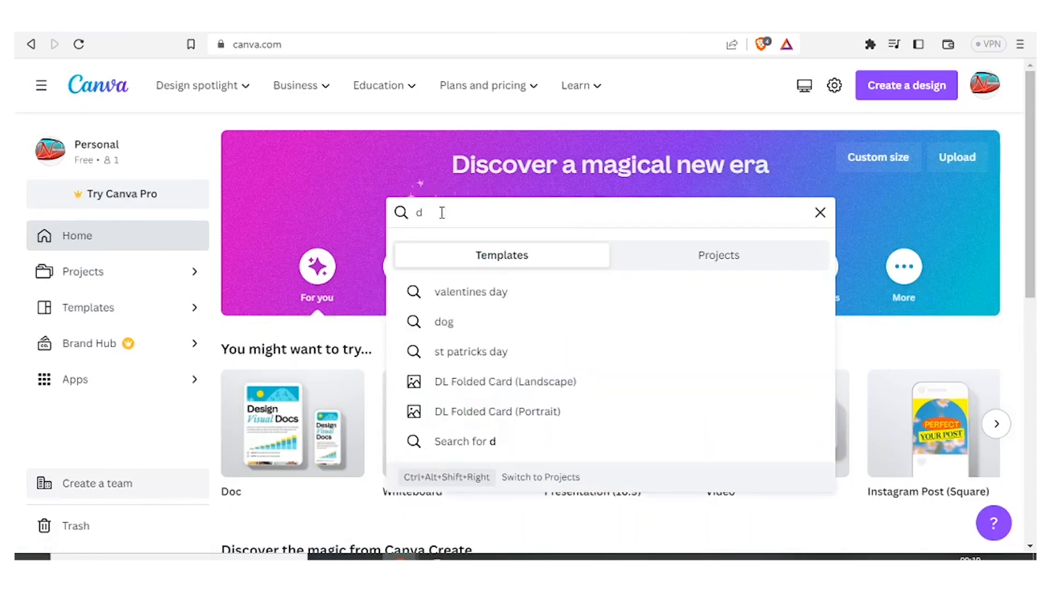
{"action": "type", "text": "ownload pdf"}
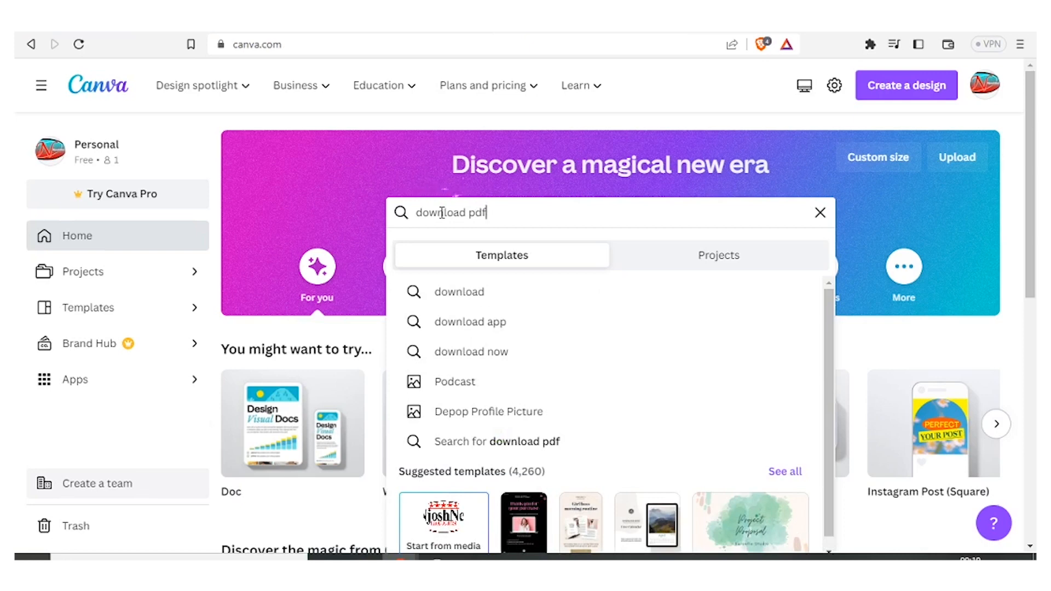
{"action": "key", "text": "Return"}
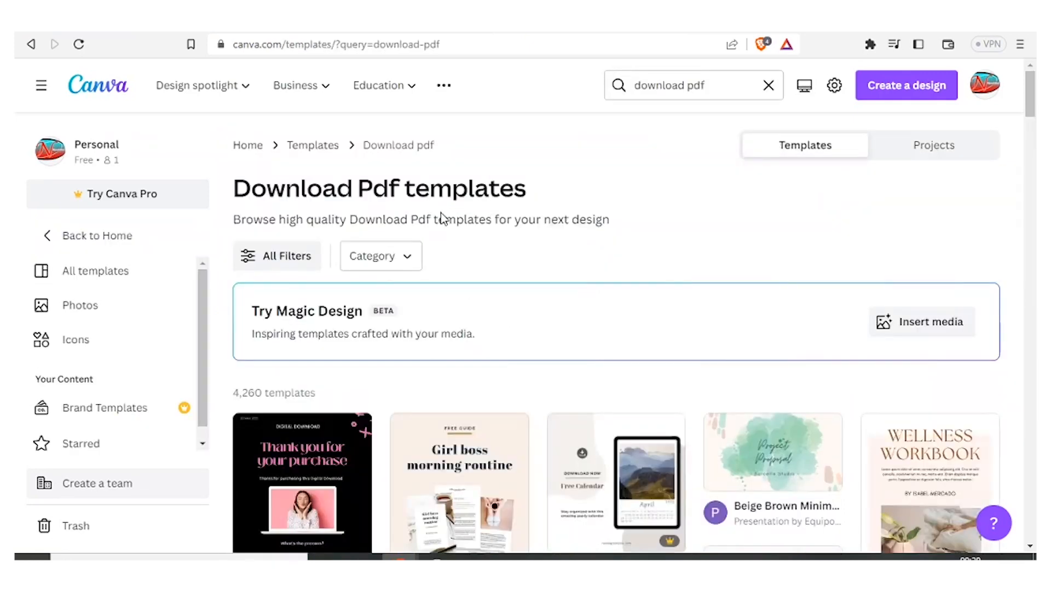
Step: Open the Beige Brown Minimal Organic Creative Project Presentation template for customizing
{"action": "left_click_drag", "start_coordinate": [1033, 109], "coordinate": [1033, 158]}
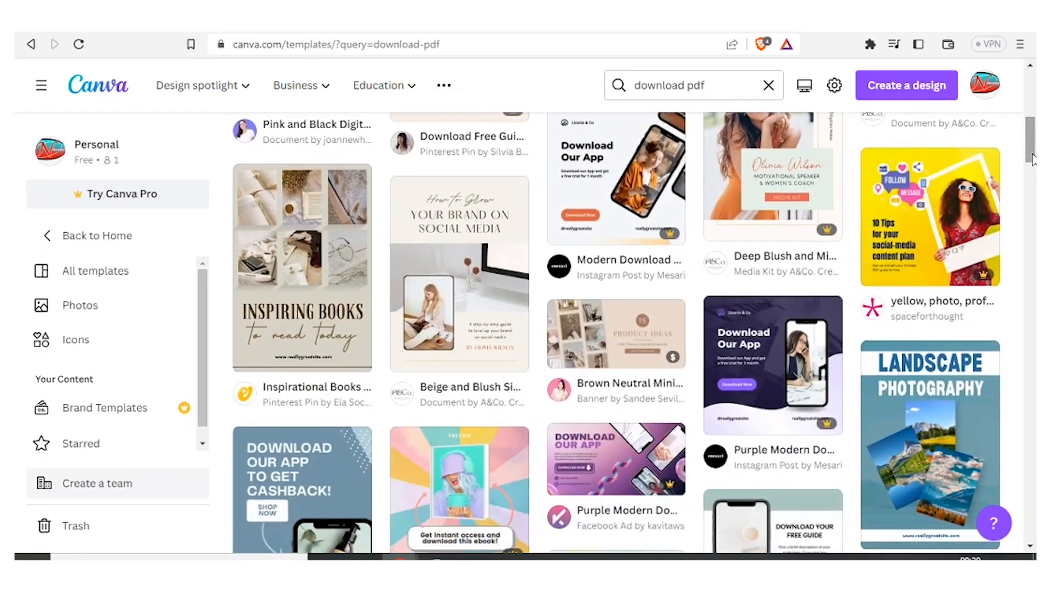
{"action": "left_click", "coordinate": [765, 253]}
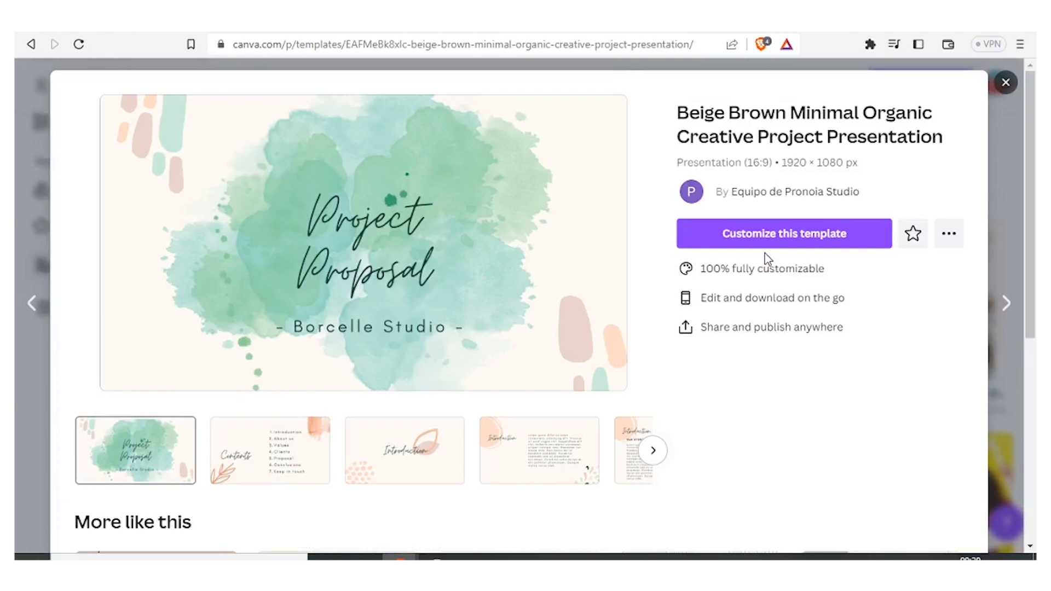
{"action": "left_click", "coordinate": [400, 225]}
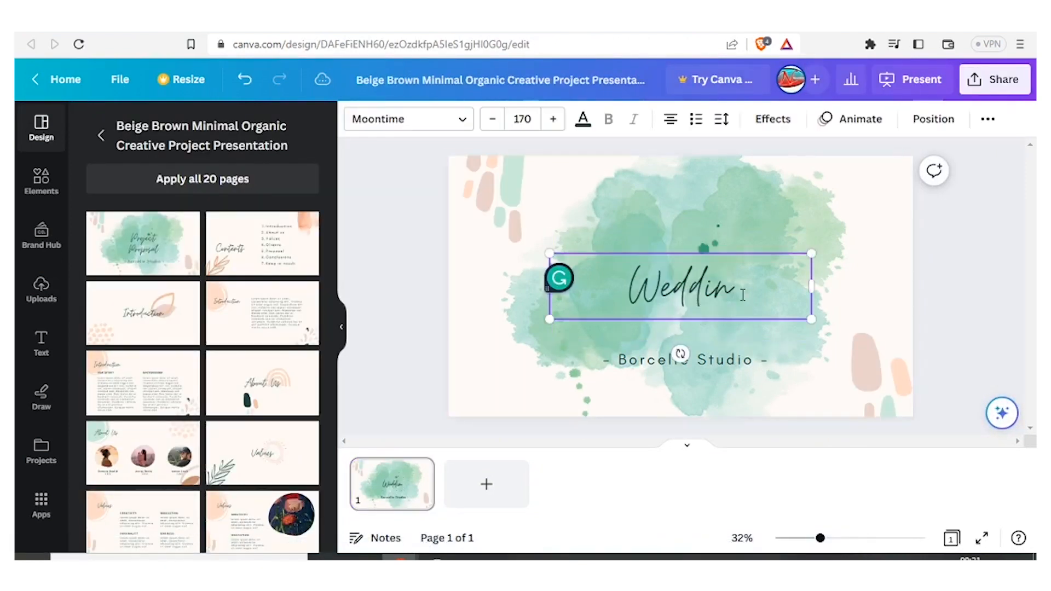
Step: Replace the template's title text with Get a nice wedding card
{"action": "key", "text": "BackSpace"}
{"action": "key", "text": "BackSpace"}
{"action": "key", "text": "BackSpace"}
{"action": "key", "text": "BackSpace"}
{"action": "key", "text": "BackSpace"}
{"action": "key", "text": "BackSpace"}
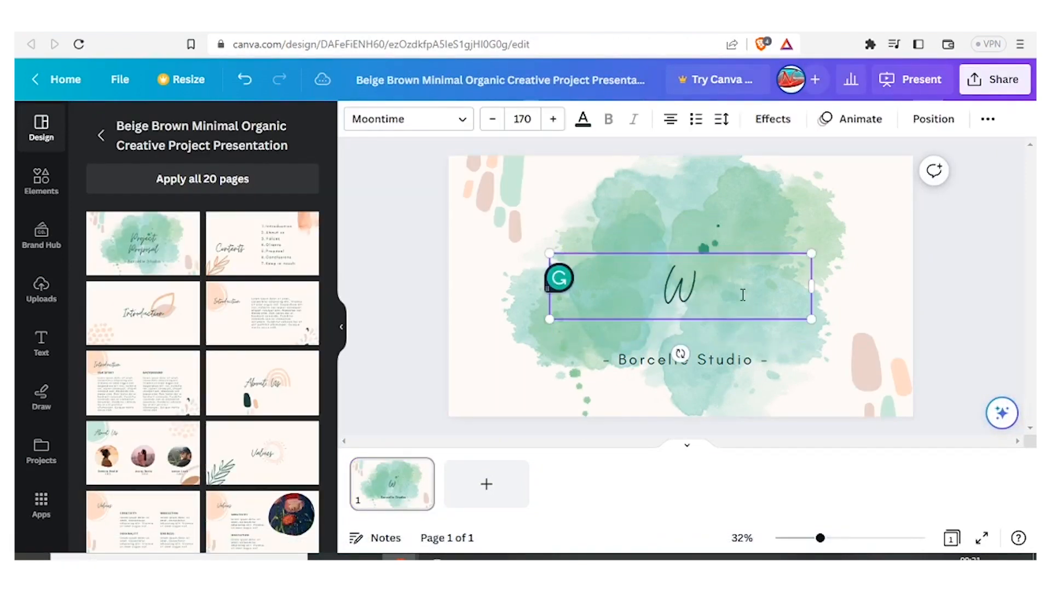
{"action": "type", "text": "Get a"}
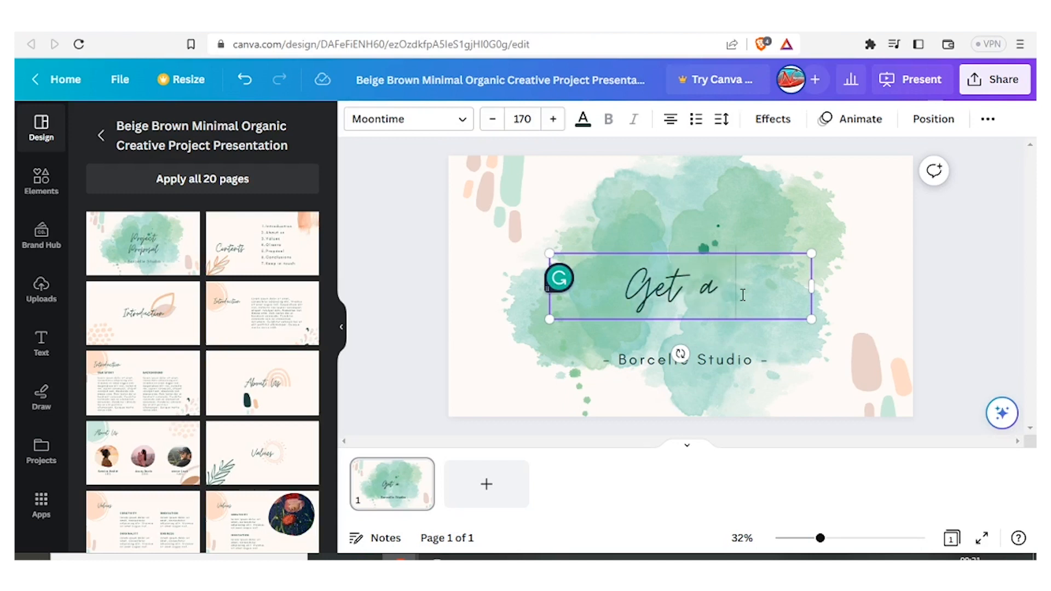
{"action": "type", "text": " nice wedding card"}
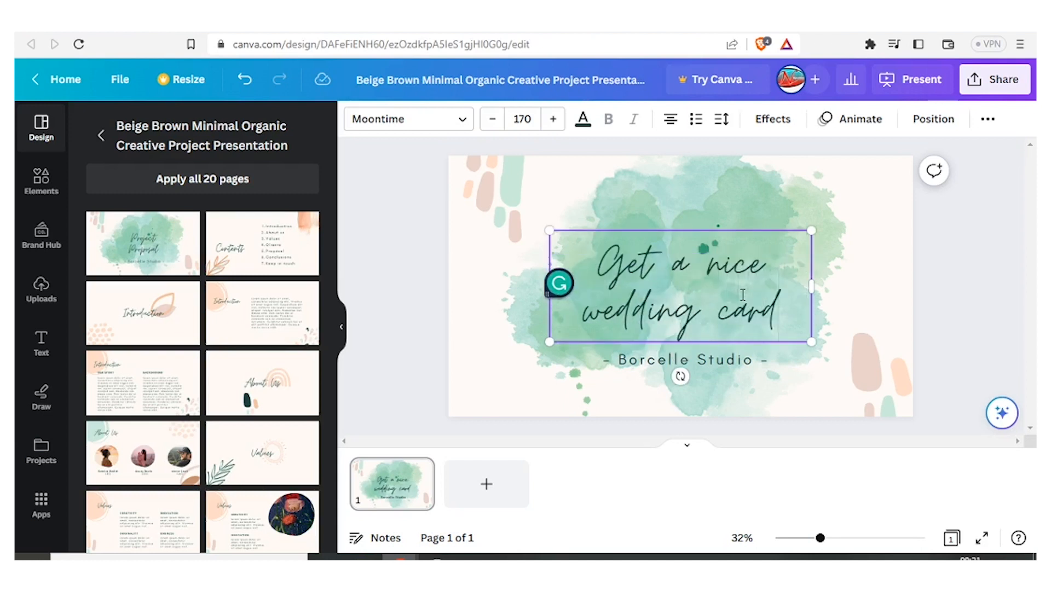
Step: Replace the subtitle text under the title with CLICK HERE
{"action": "double_click", "coordinate": [756, 361]}
{"action": "type", "text": "C"}
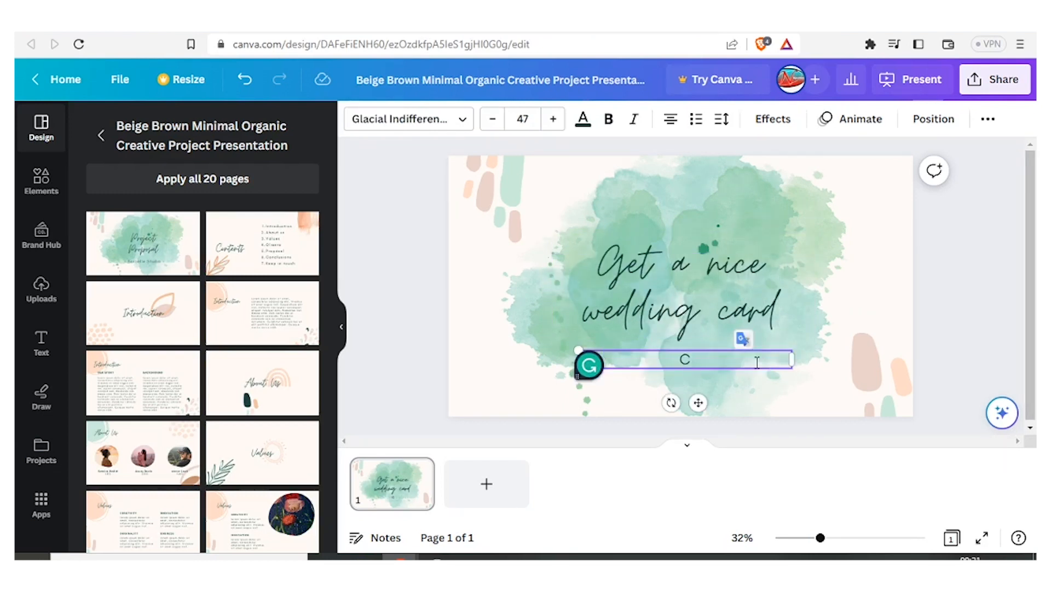
{"action": "type", "text": "LICK HERE"}
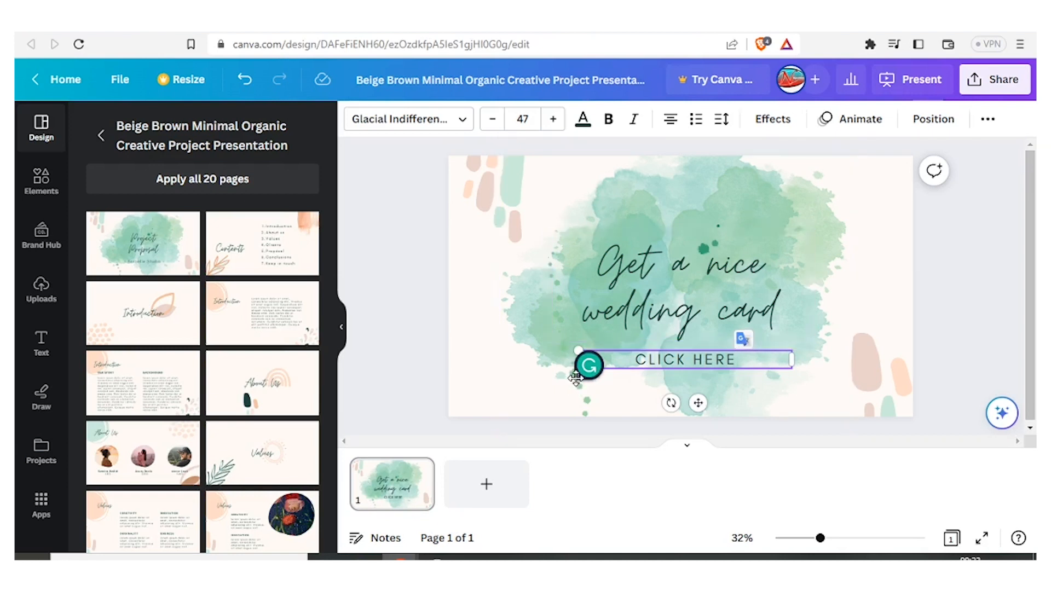
Step: Create a view-only link for the new design and copy it
{"action": "left_click", "coordinate": [988, 120]}
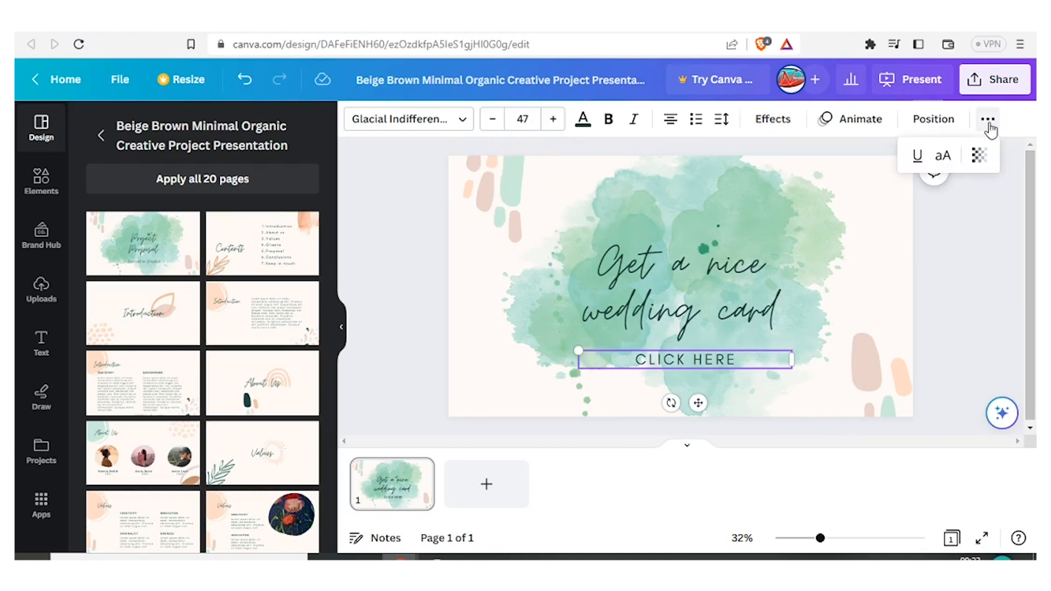
{"action": "left_click", "coordinate": [1001, 82]}
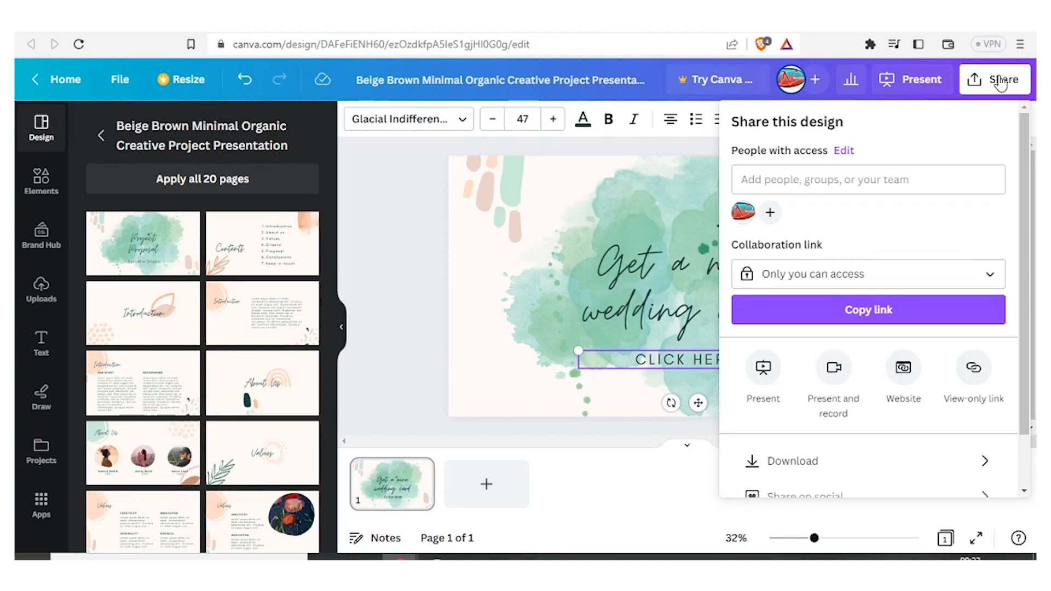
{"action": "left_click", "coordinate": [974, 369]}
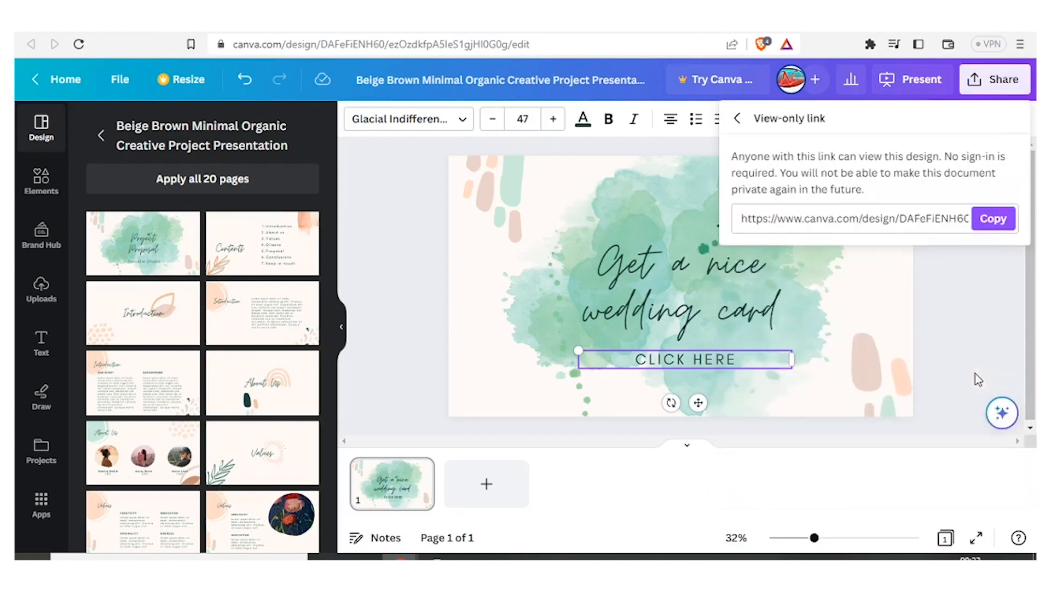
{"action": "left_click", "coordinate": [963, 218]}
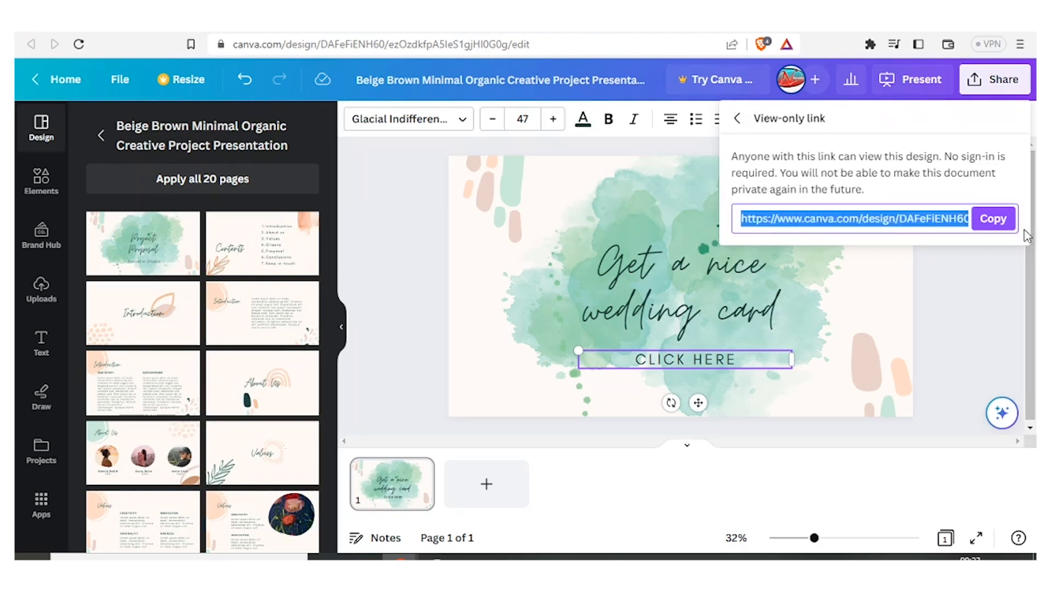
{"action": "left_click", "coordinate": [957, 214]}
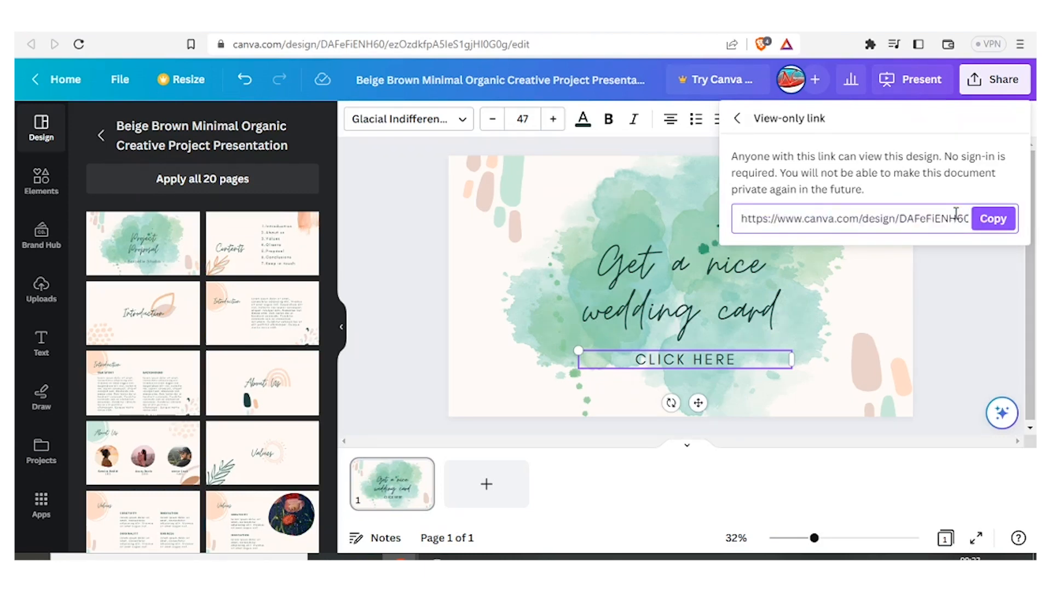
{"action": "left_click", "coordinate": [993, 221]}
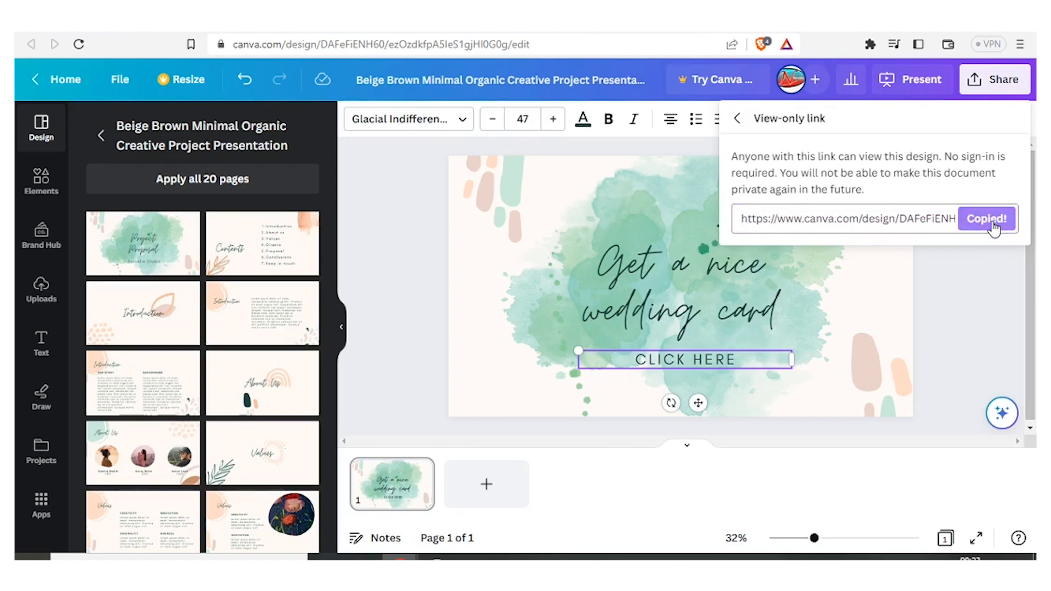
{"action": "left_click", "coordinate": [871, 357]}
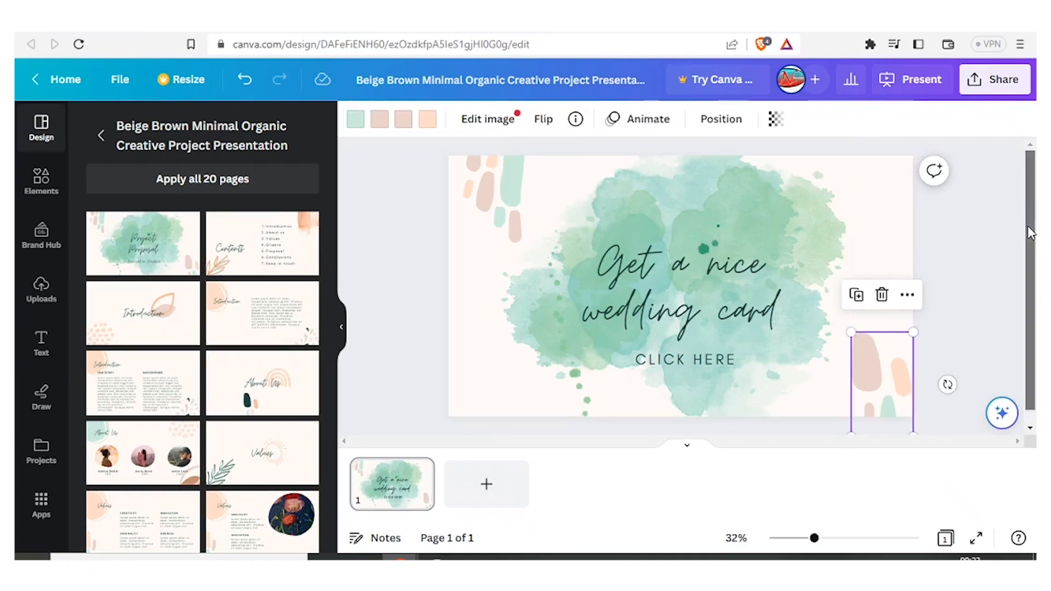
{"action": "scroll", "coordinate": [1031, 230], "scroll_direction": "down", "scroll_amount": 1}
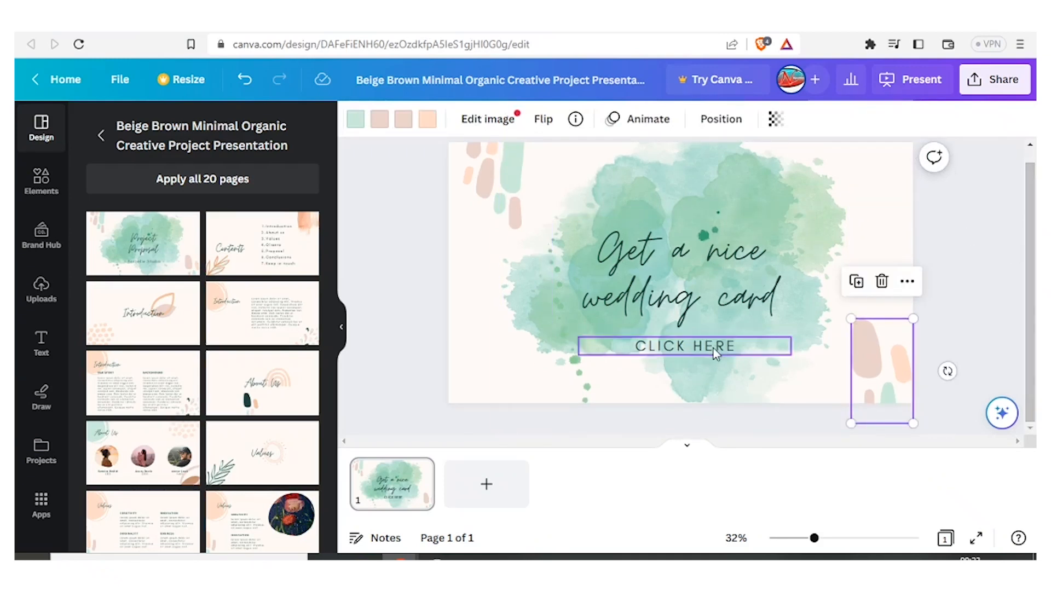
{"action": "key", "text": "ctrl+Tab"}
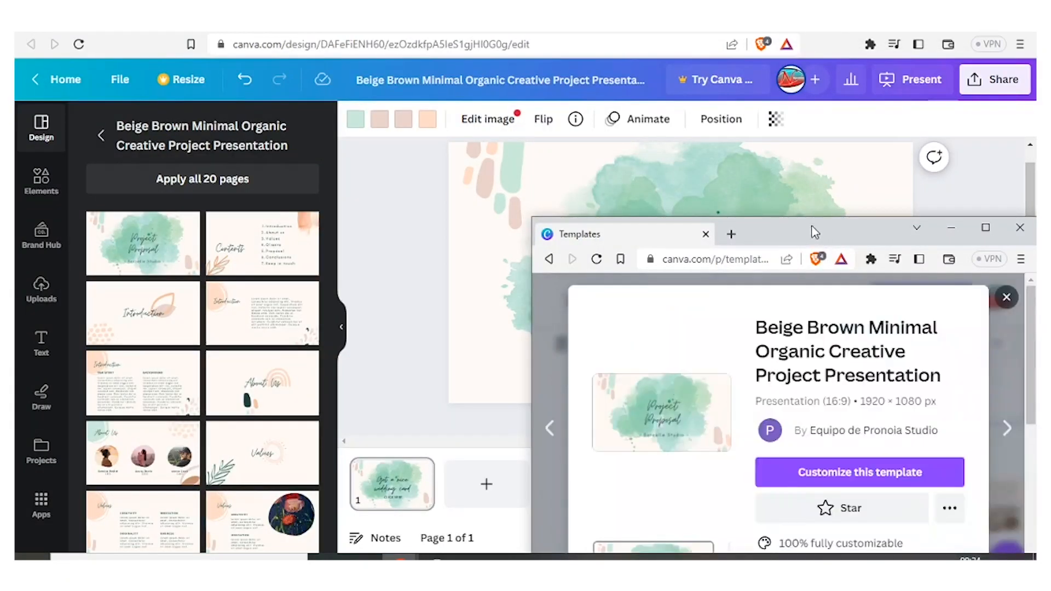
{"action": "left_click", "coordinate": [826, 149]}
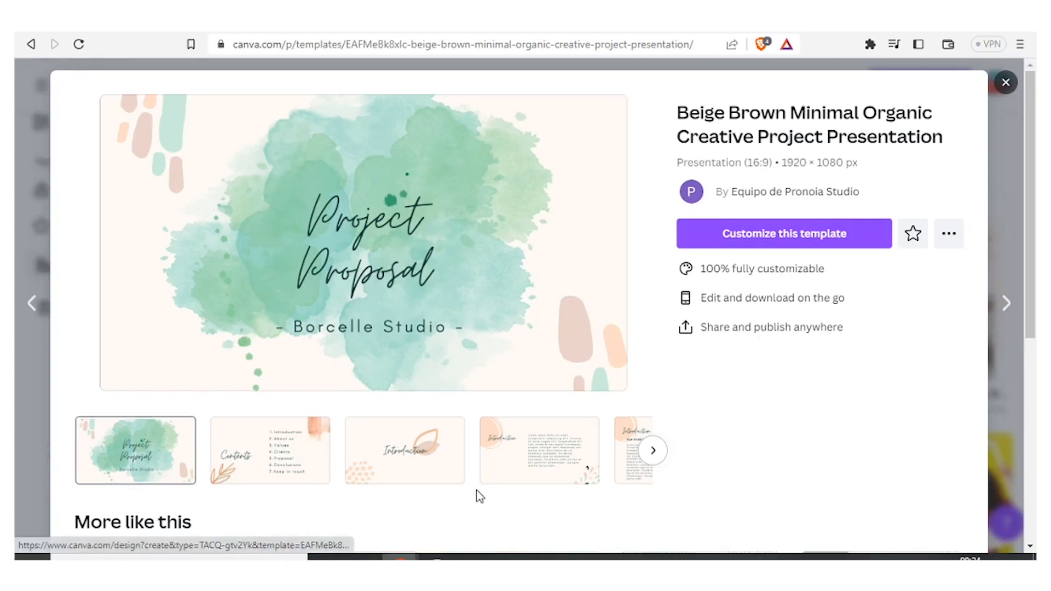
{"action": "mouse_move", "coordinate": [400, 556]}
{"action": "left_click", "coordinate": [424, 512]}
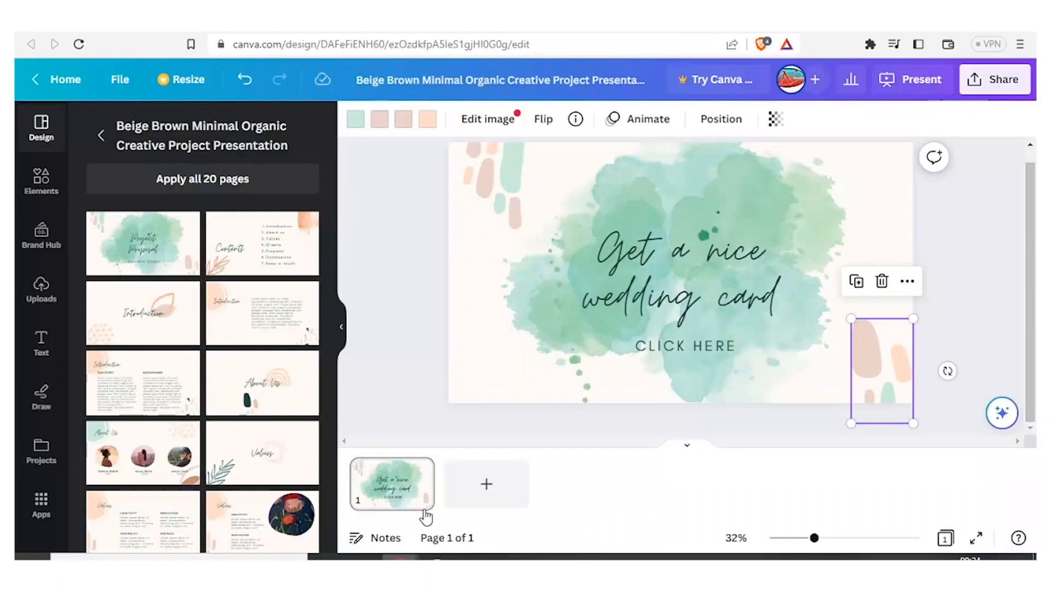